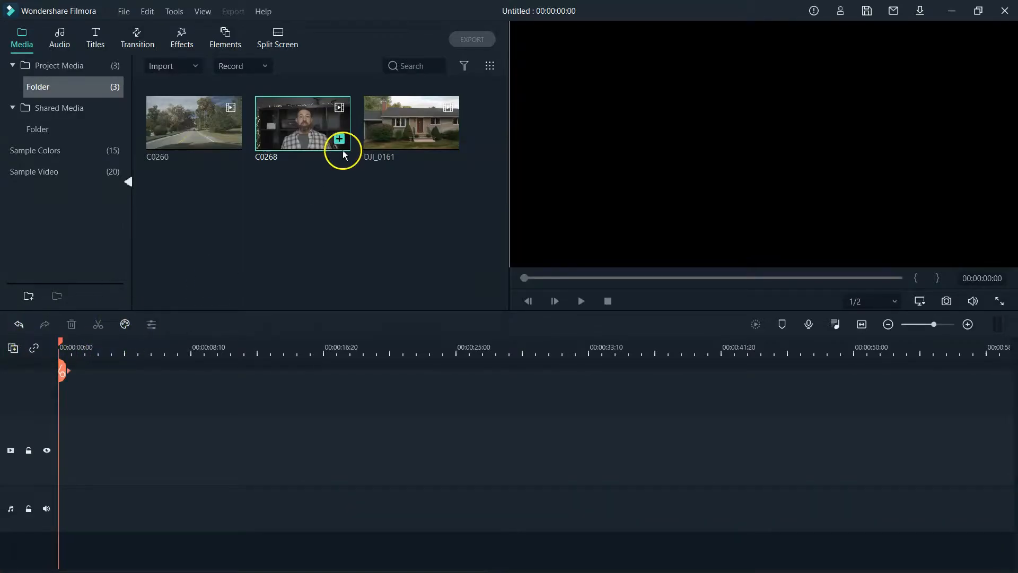
- Place clip C0268 on the timeline and drag its volume down to -∞ dB
drag(303, 125, 69, 428)
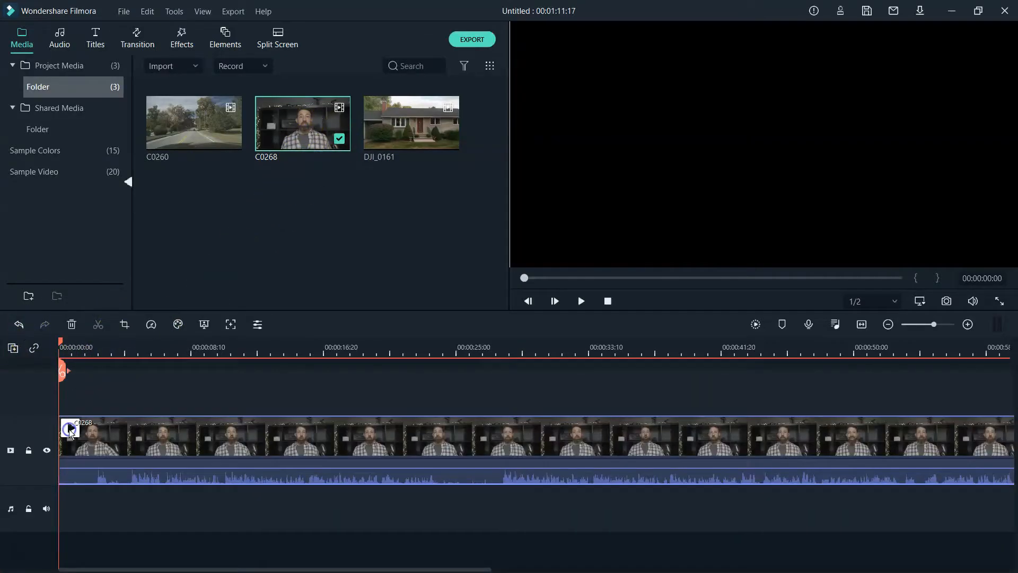
drag(103, 469, 94, 496)
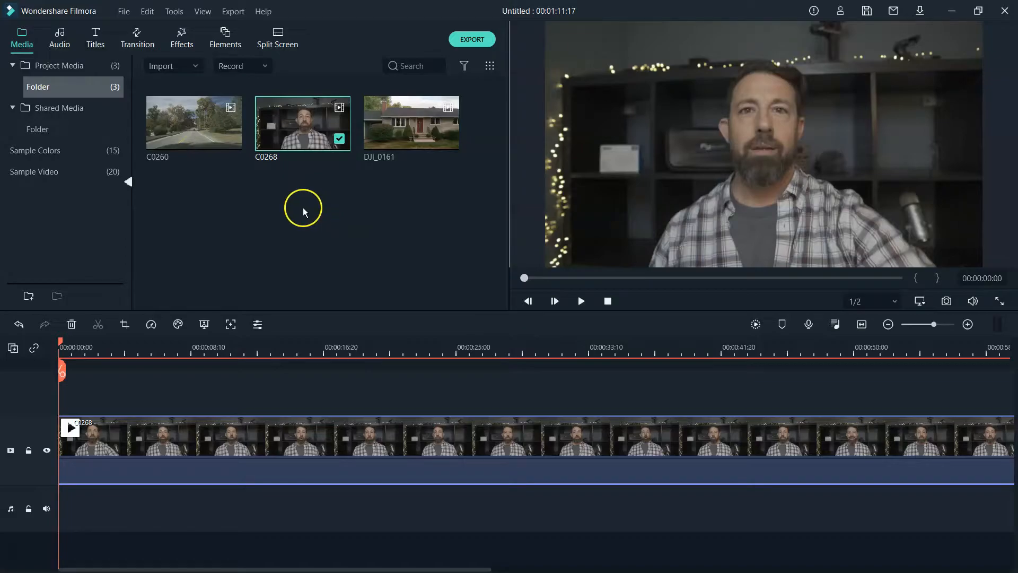
- Keyframe C0268's custom animation: 100% scale at 0:00, about 150% at 7:02
click(259, 326)
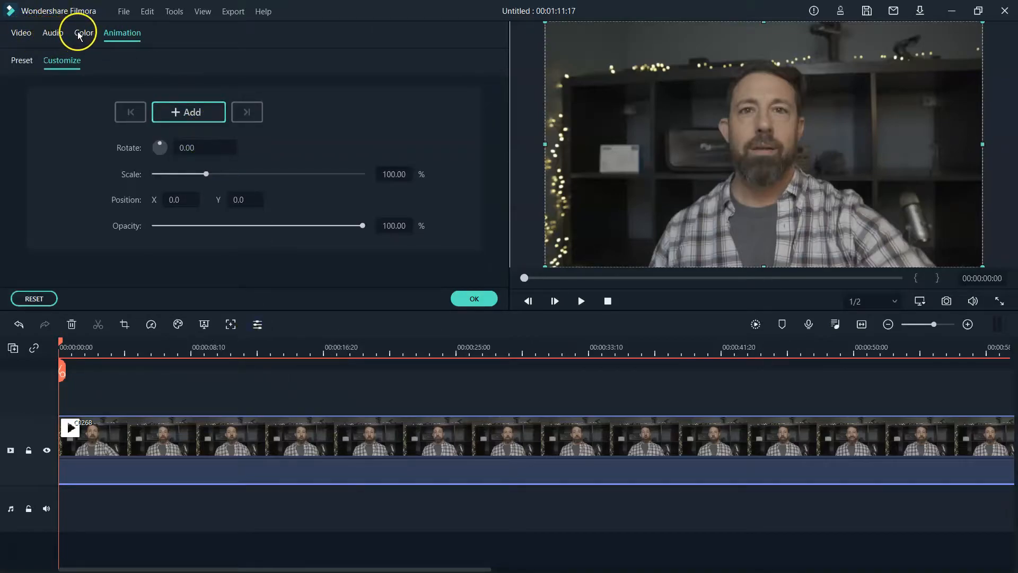
click(22, 63)
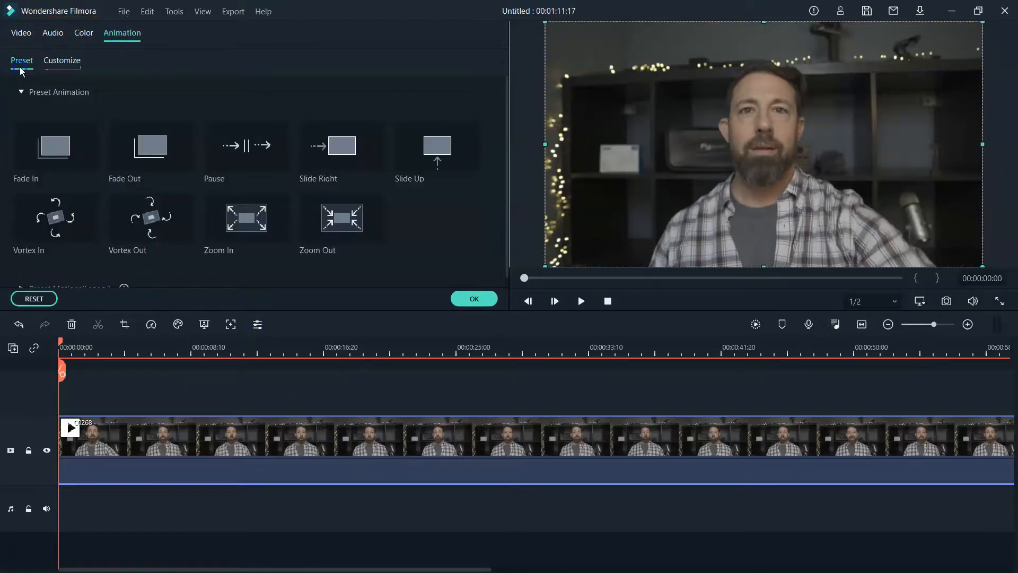
click(68, 64)
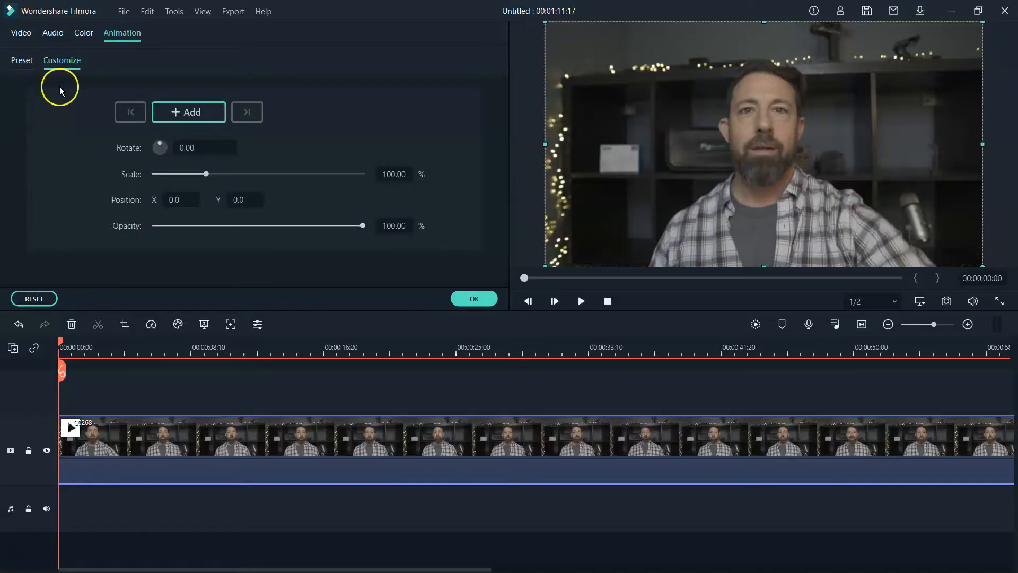
click(184, 111)
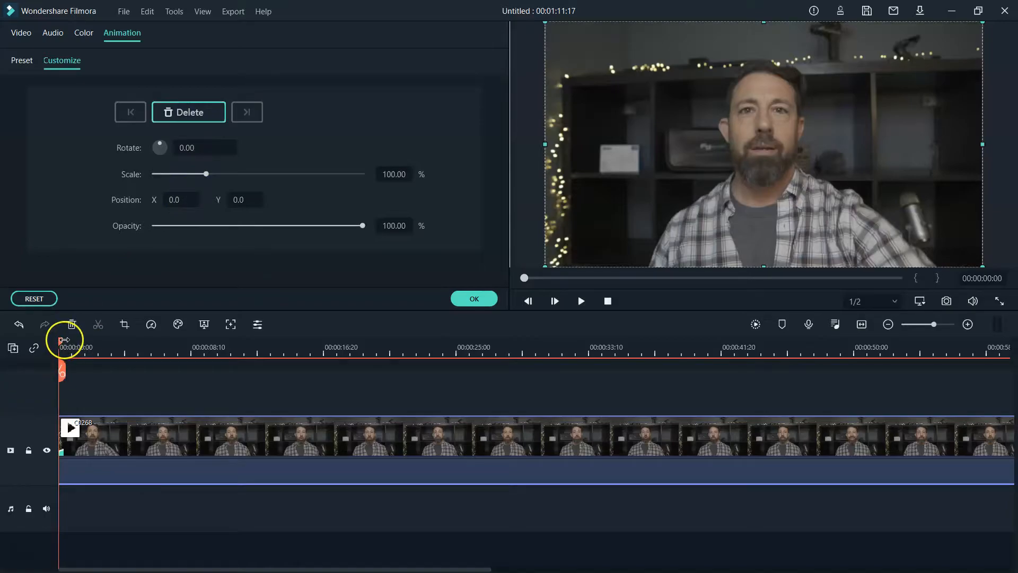
click(88, 343)
drag(88, 343, 171, 333)
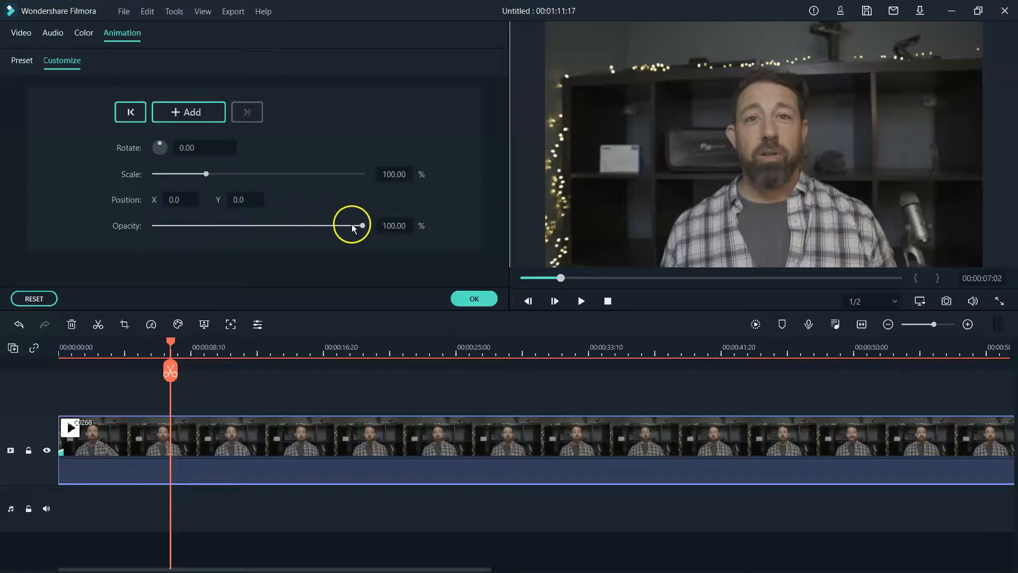
mouse_move(362, 226)
mouse_down()
mouse_move(228, 229)
mouse_move(357, 225)
mouse_move(171, 257)
mouse_move(369, 229)
mouse_up()
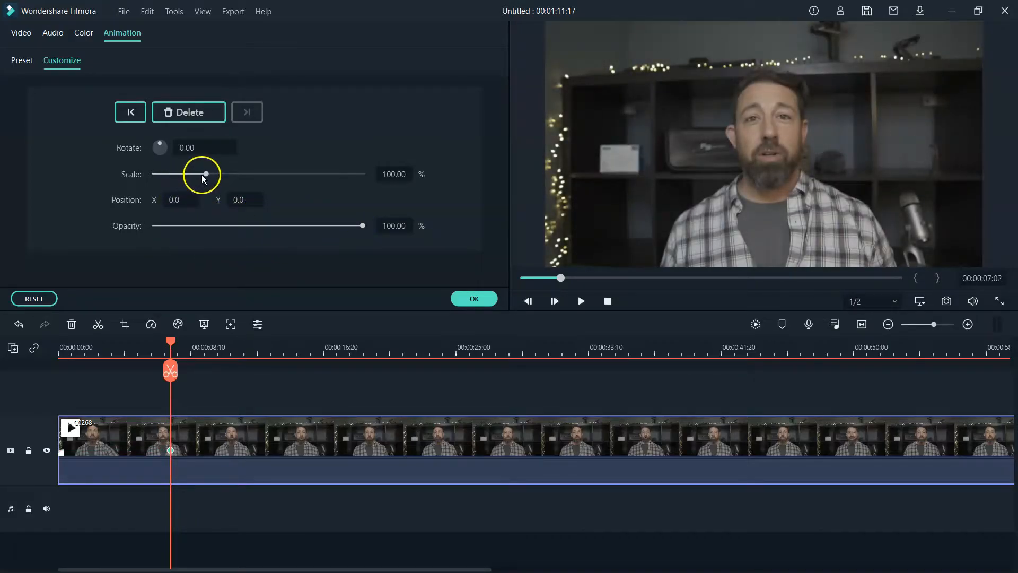
drag(207, 176, 234, 175)
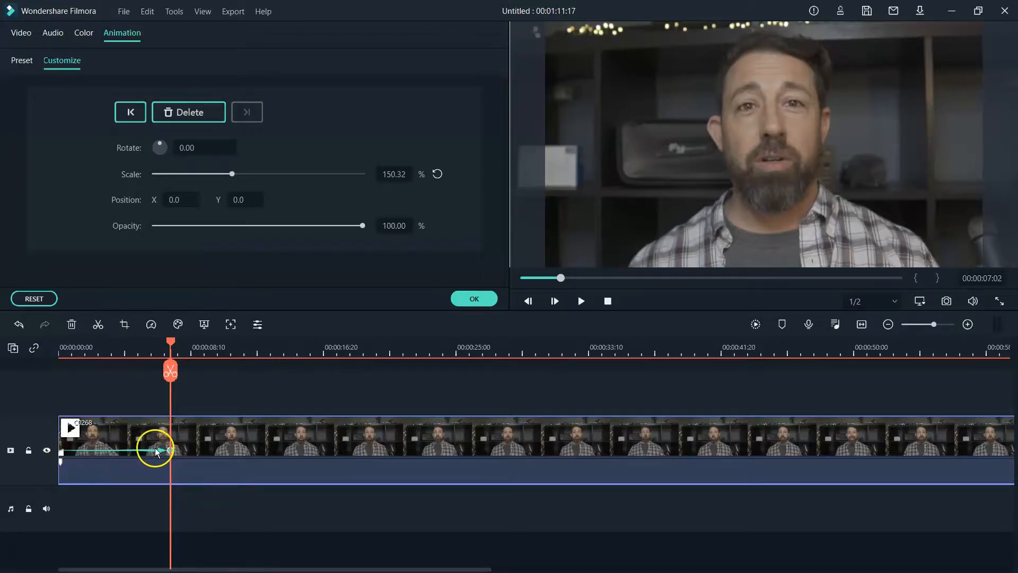
click(475, 299)
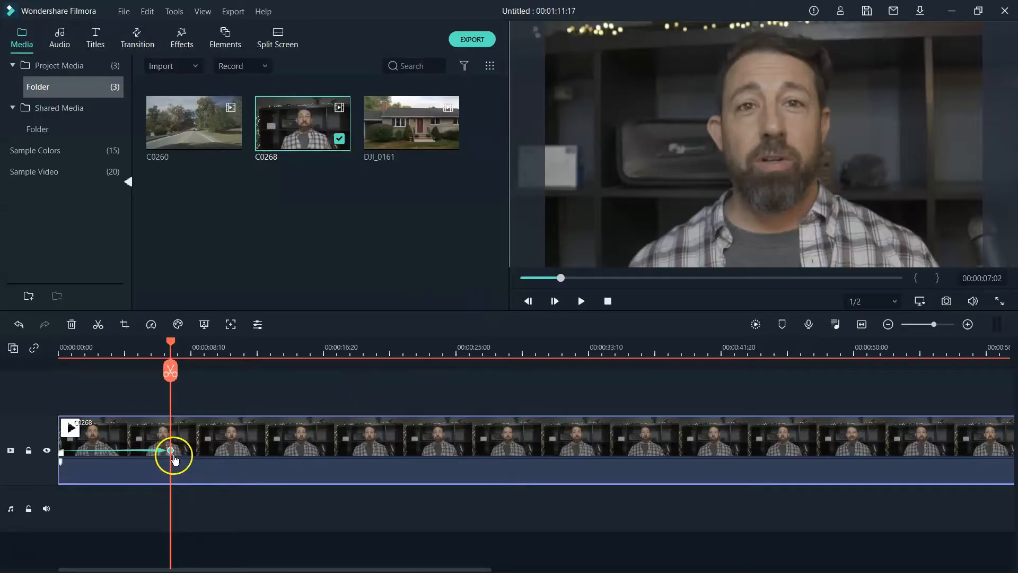
- Play the zoom-in on the speaker from the start, then stop playback
drag(170, 342, 38, 381)
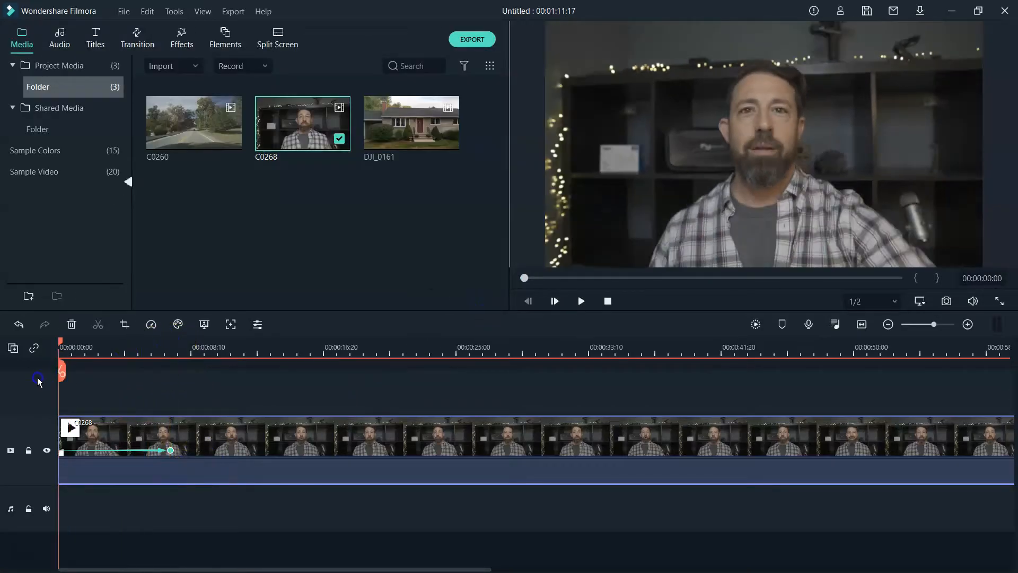
click(583, 301)
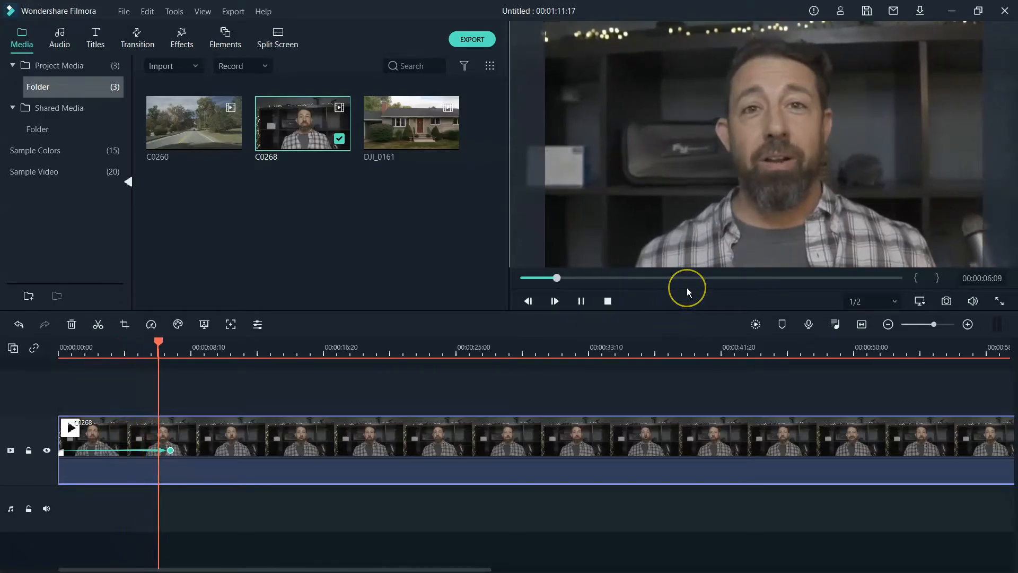
click(583, 301)
- Scrub back to about 4 seconds and reopen C0268's animation keyframe settings
click(280, 382)
drag(190, 342, 133, 344)
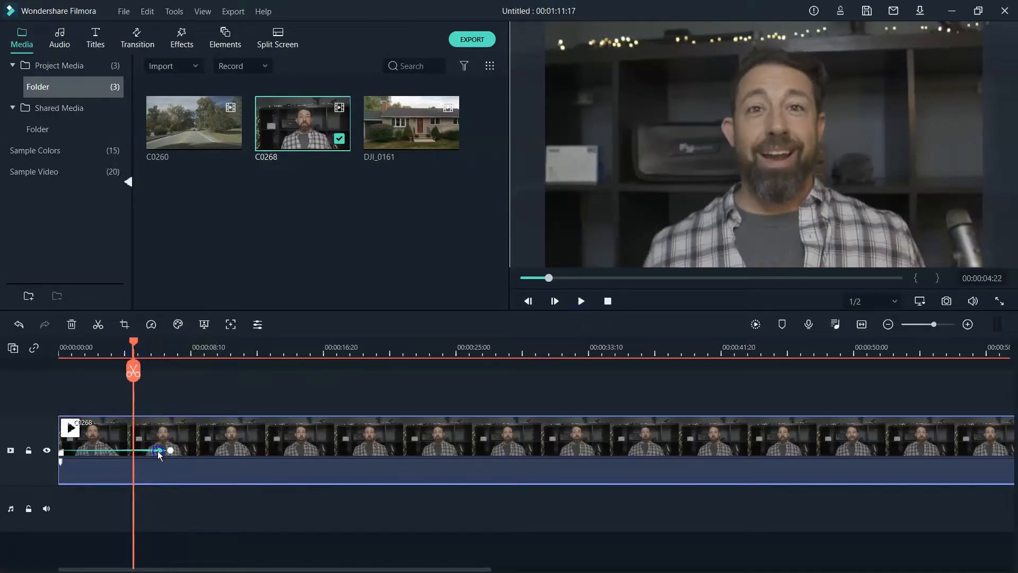
click(258, 324)
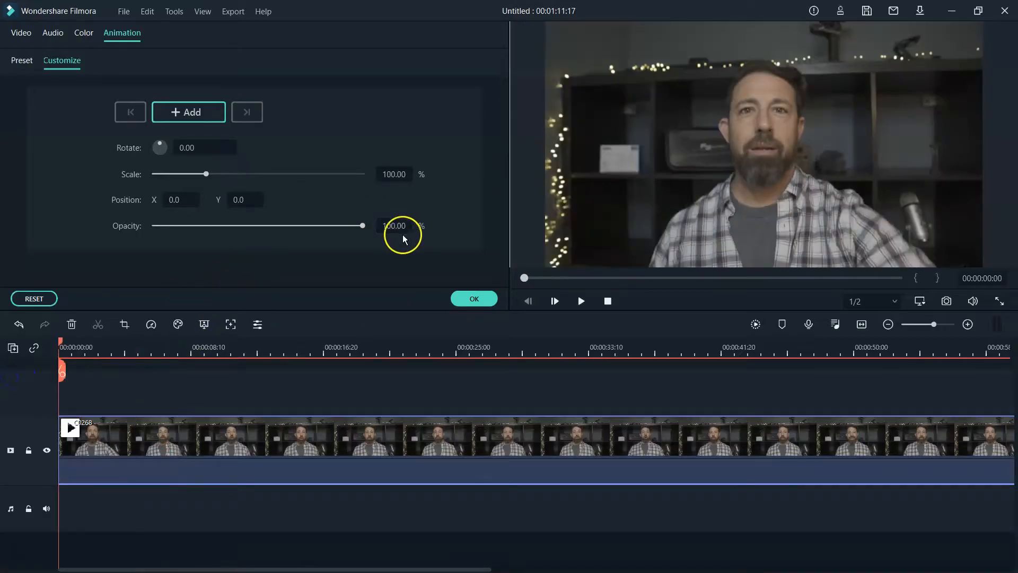
drag(362, 226, 159, 249)
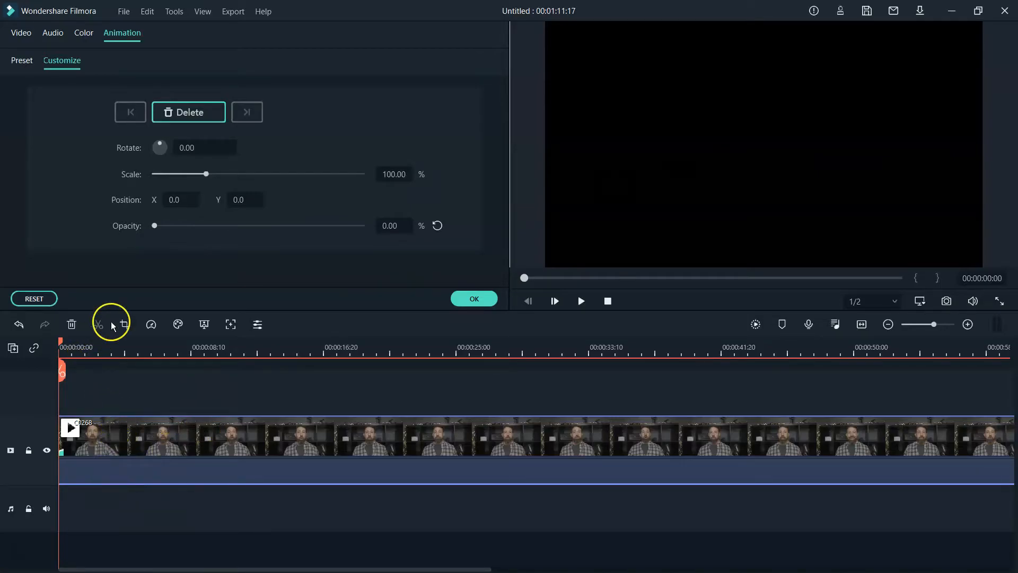
click(186, 117)
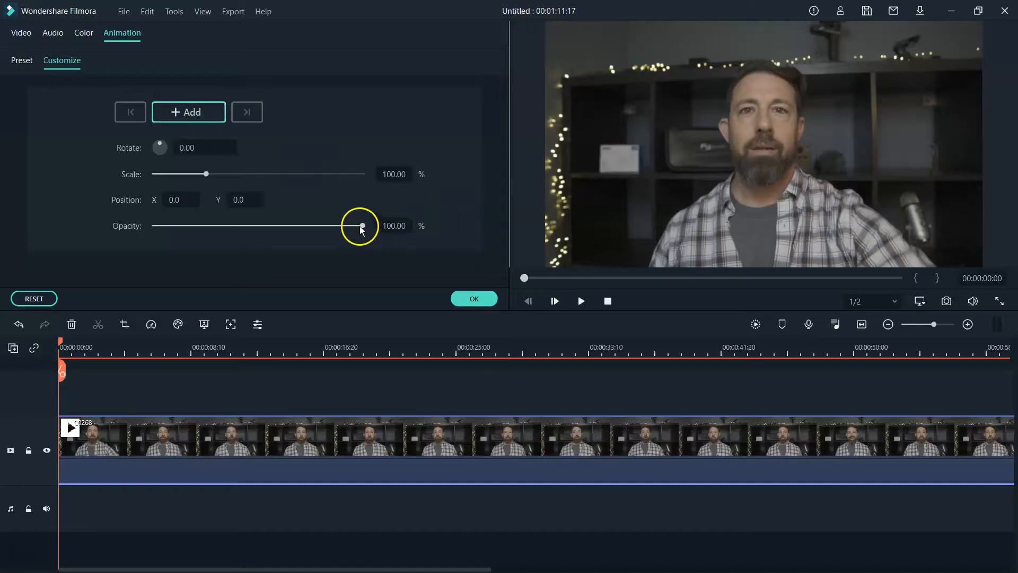
drag(361, 226, 122, 291)
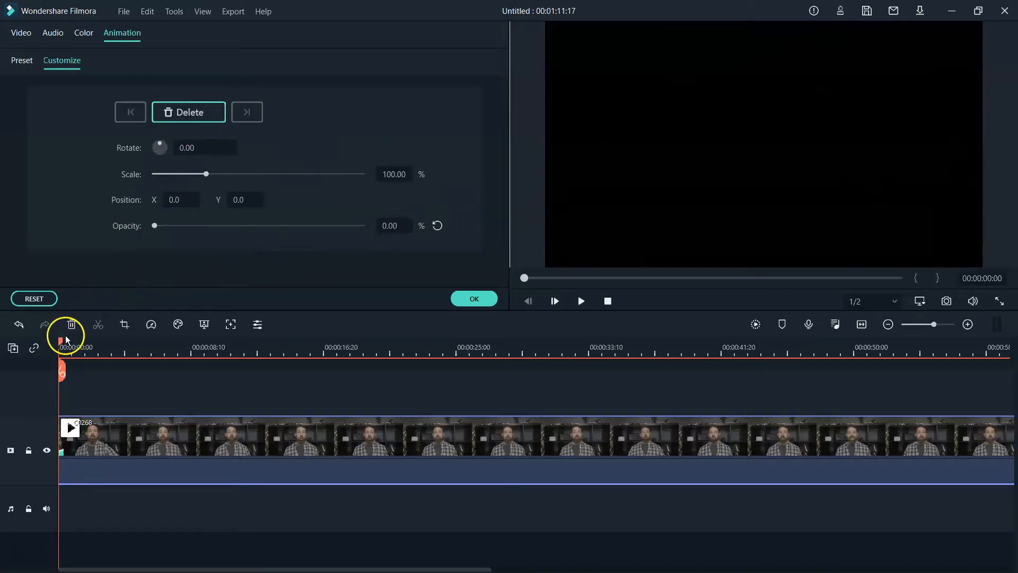
drag(63, 349, 115, 343)
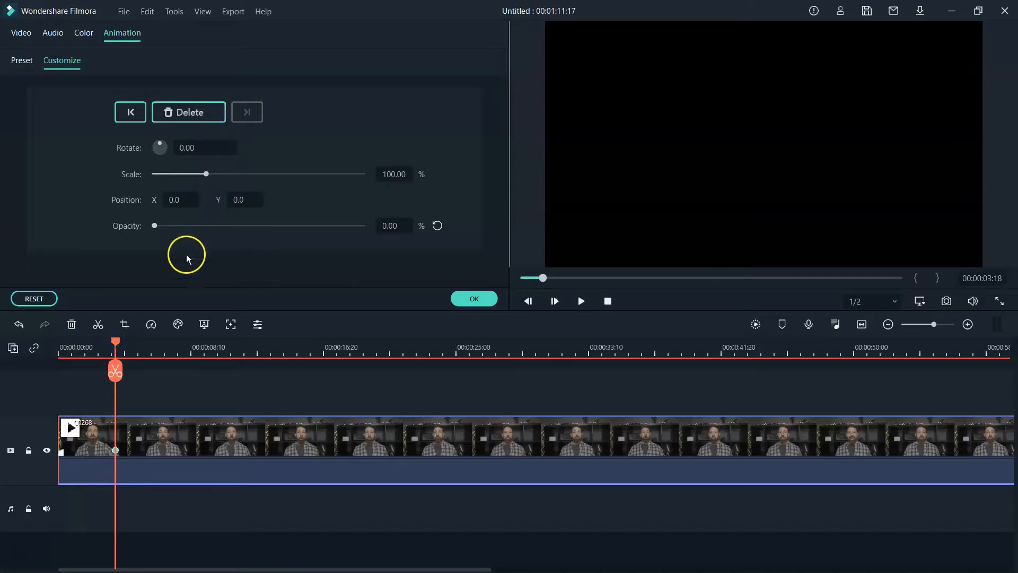
click(161, 227)
drag(164, 229, 383, 229)
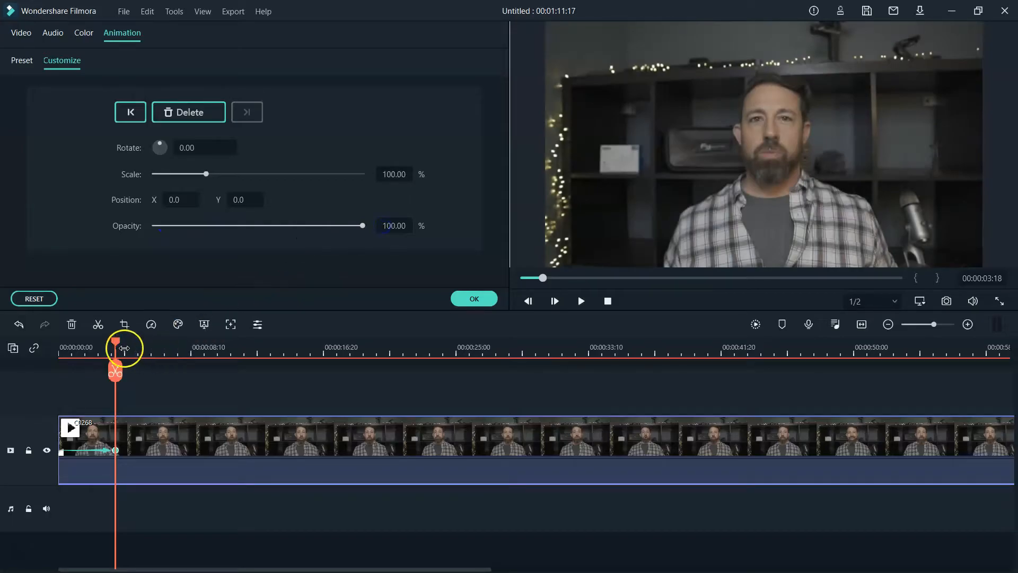
drag(116, 345, 59, 344)
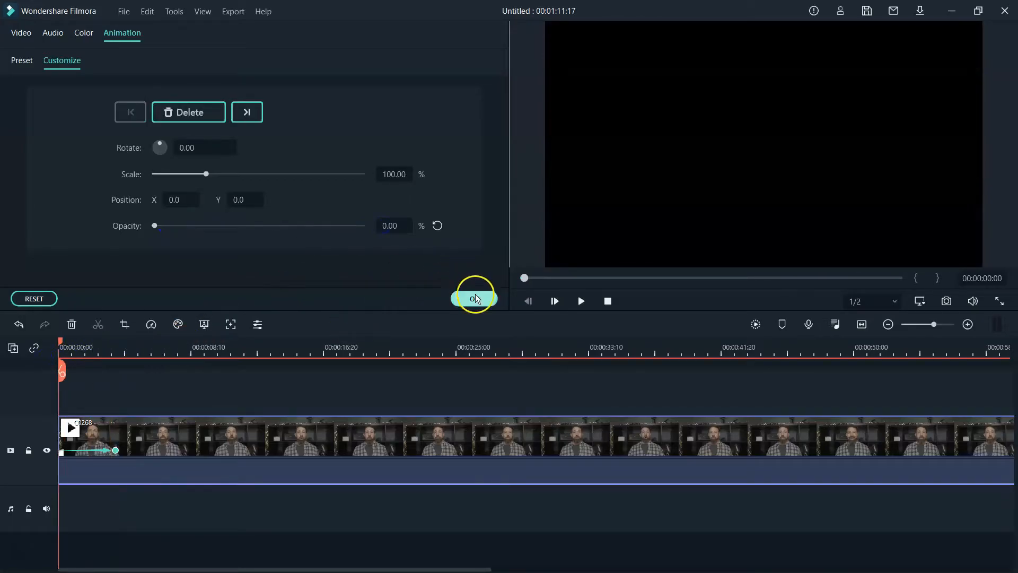
click(581, 301)
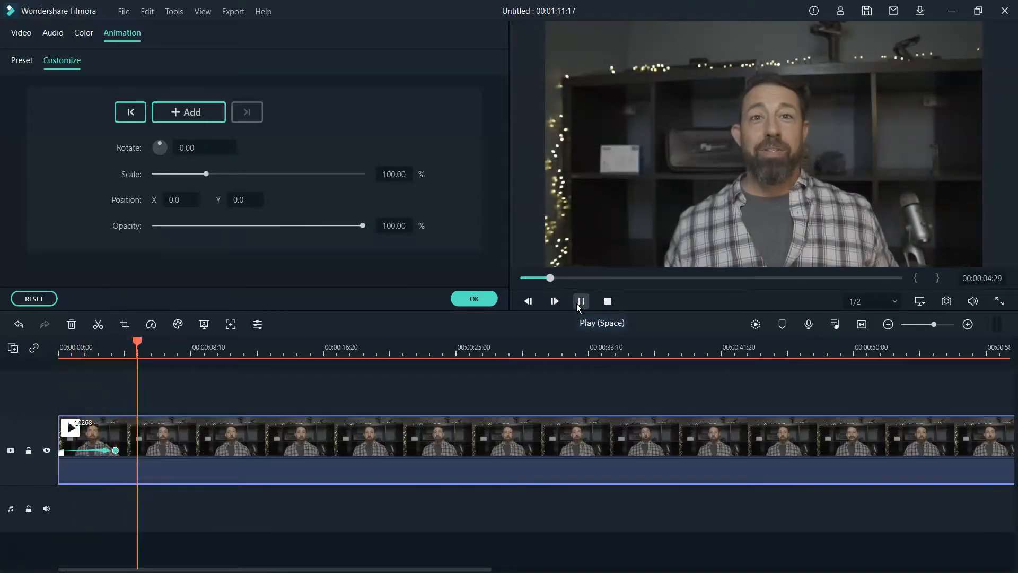
click(581, 301)
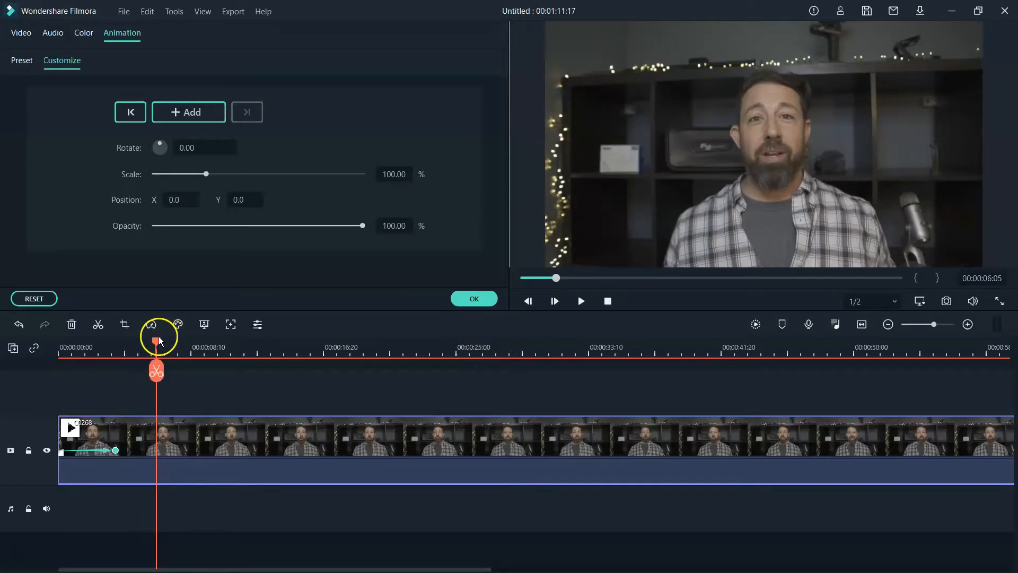
click(41, 298)
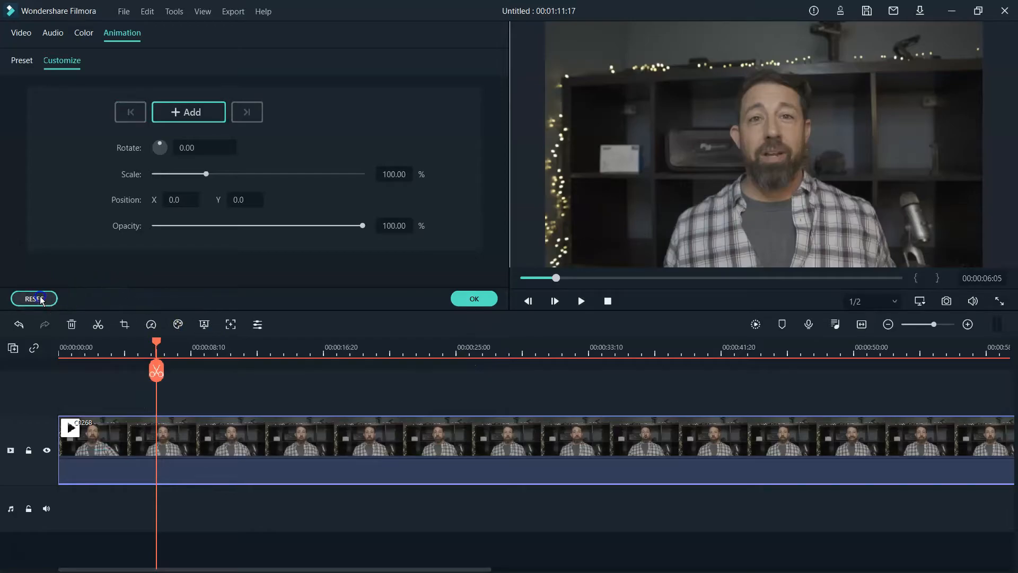
- Delete C0268 from the timeline and put the DJI_0161 drone clip on the video track
click(475, 299)
click(423, 429)
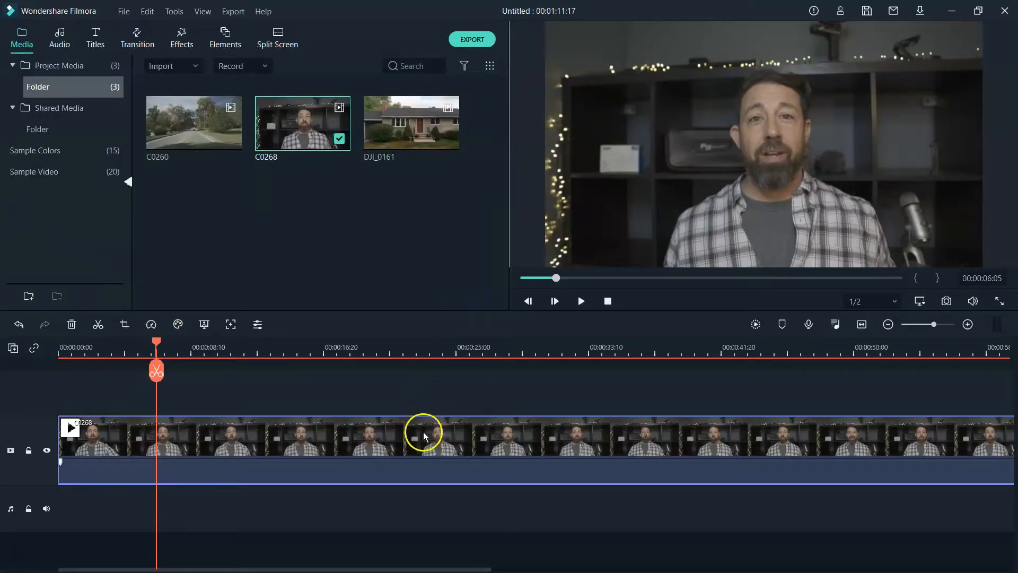
right_click(419, 450)
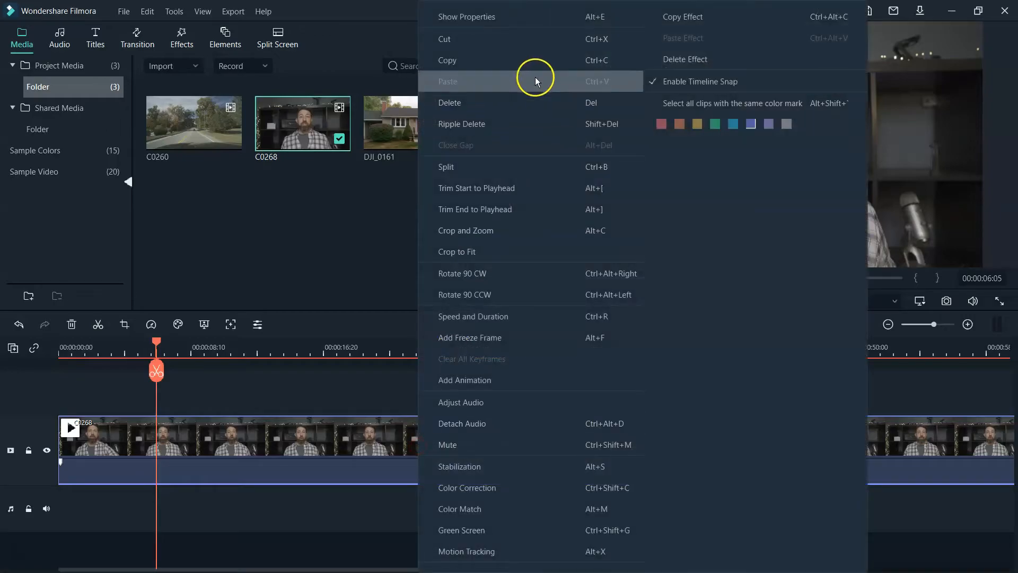
click(277, 430)
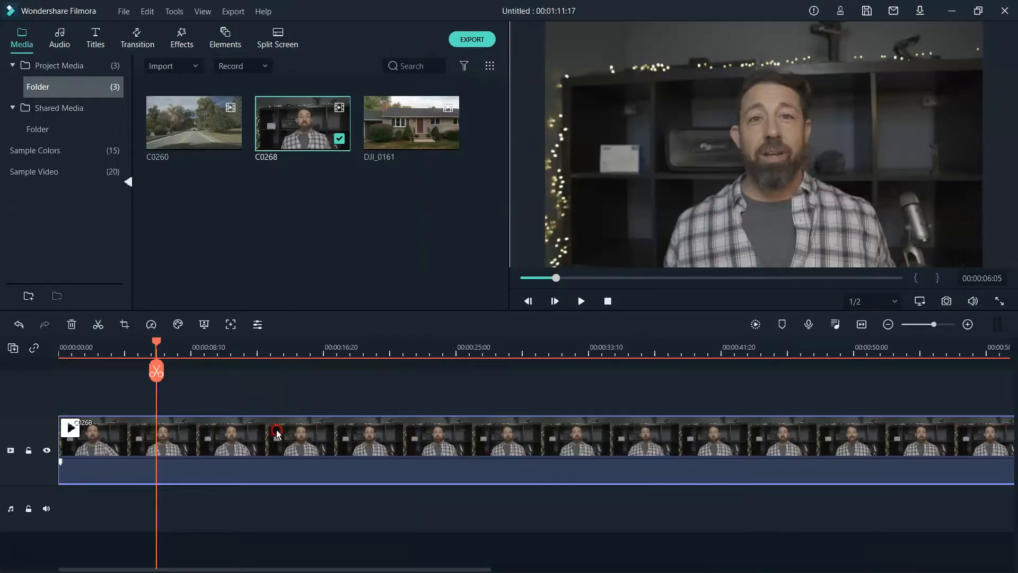
right_click(277, 433)
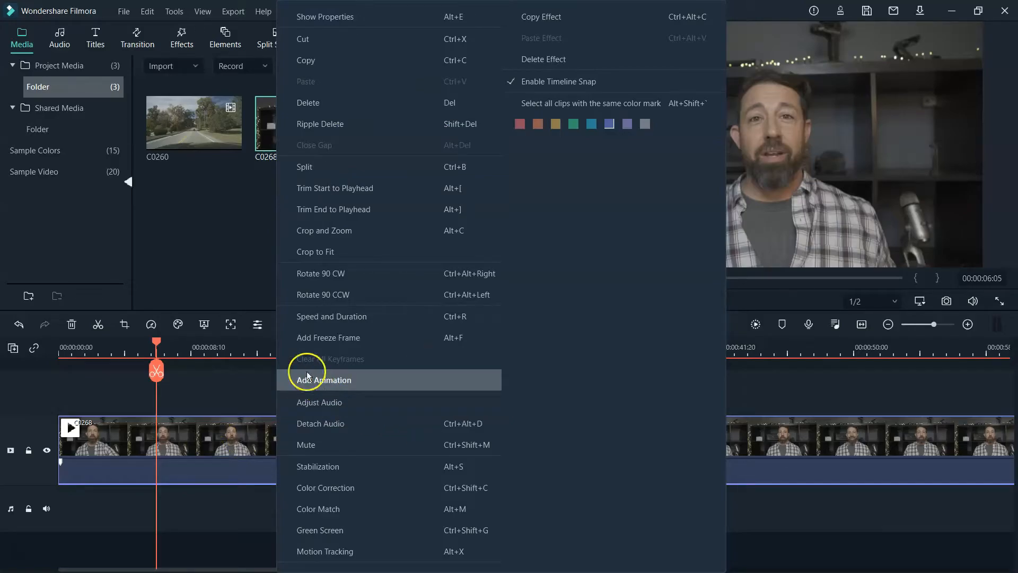
click(428, 102)
drag(425, 97, 306, 373)
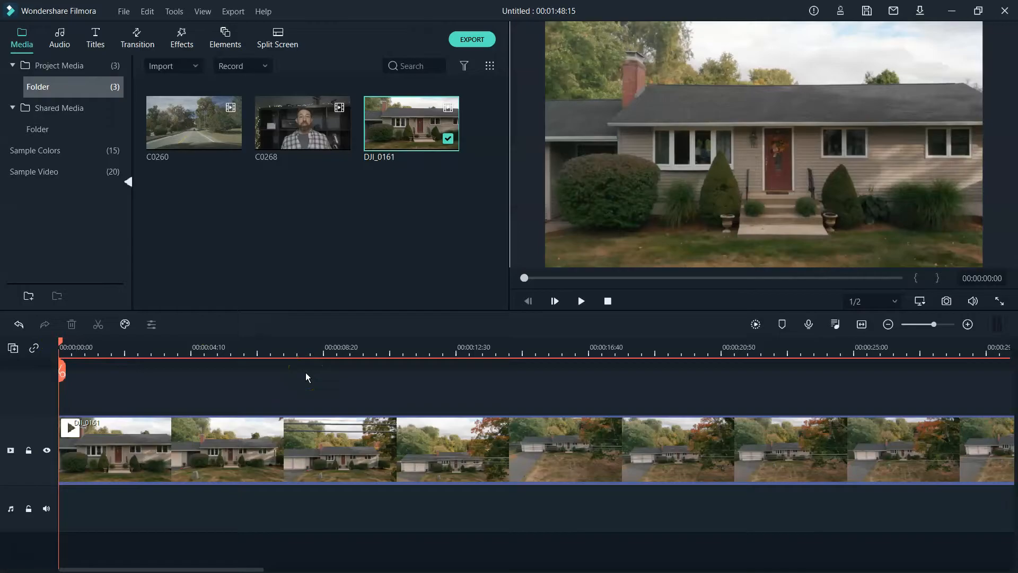
- Split the DJI_0161 house clip at 00:00:06:38
click(234, 266)
click(199, 430)
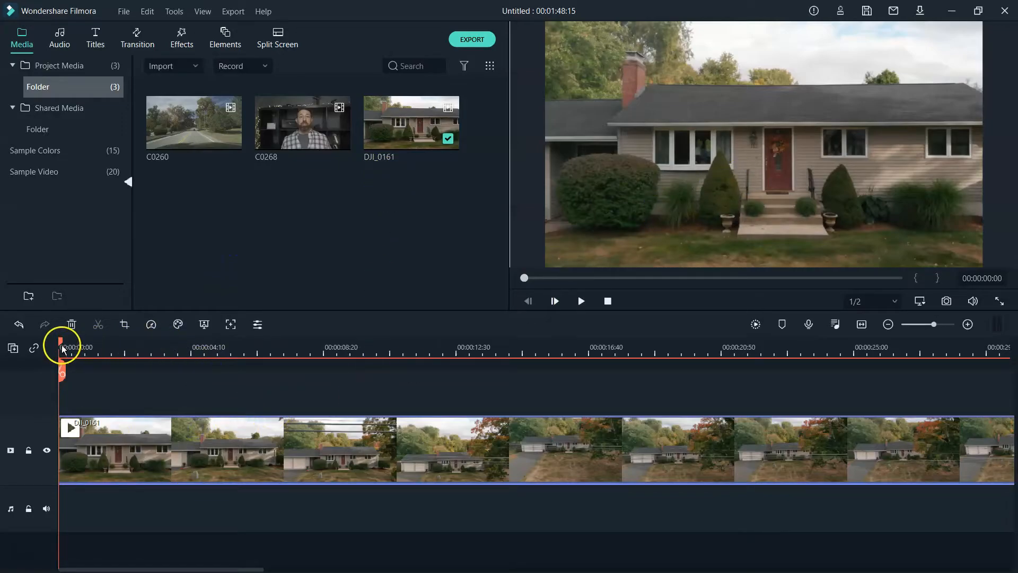
drag(62, 345, 131, 370)
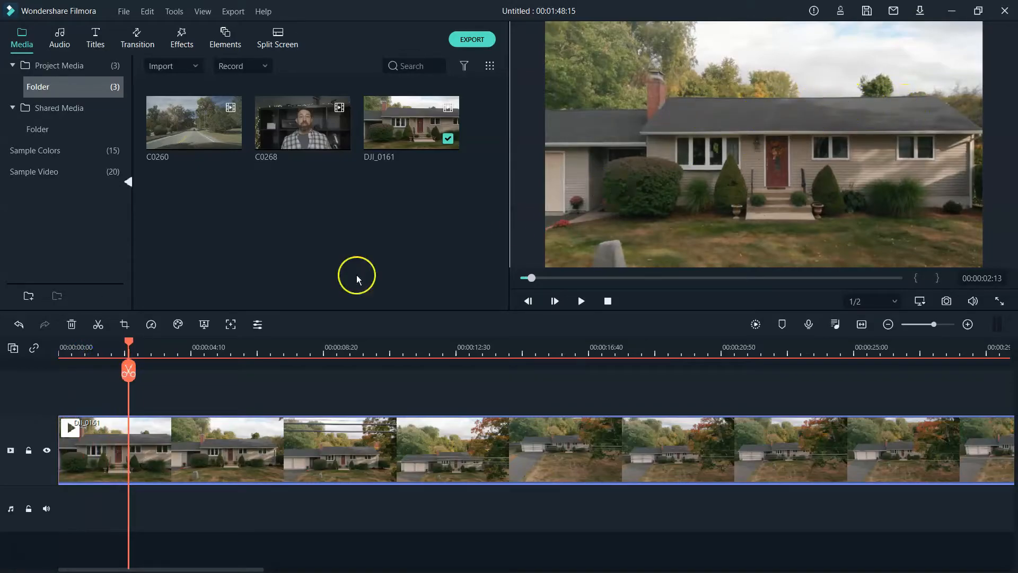
drag(139, 354, 270, 358)
click(268, 377)
- Ripple-delete the part after the cut and return to the clip's start
right_click(317, 425)
click(427, 112)
drag(269, 352, 59, 361)
click(157, 467)
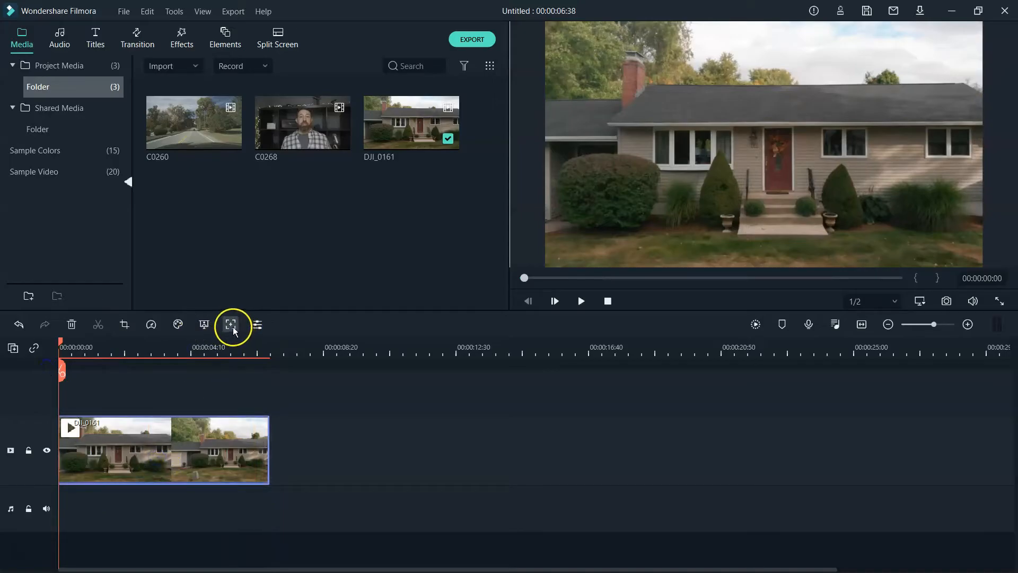
- Move and shrink the tracking box onto the roof spot, then run motion tracking
click(232, 326)
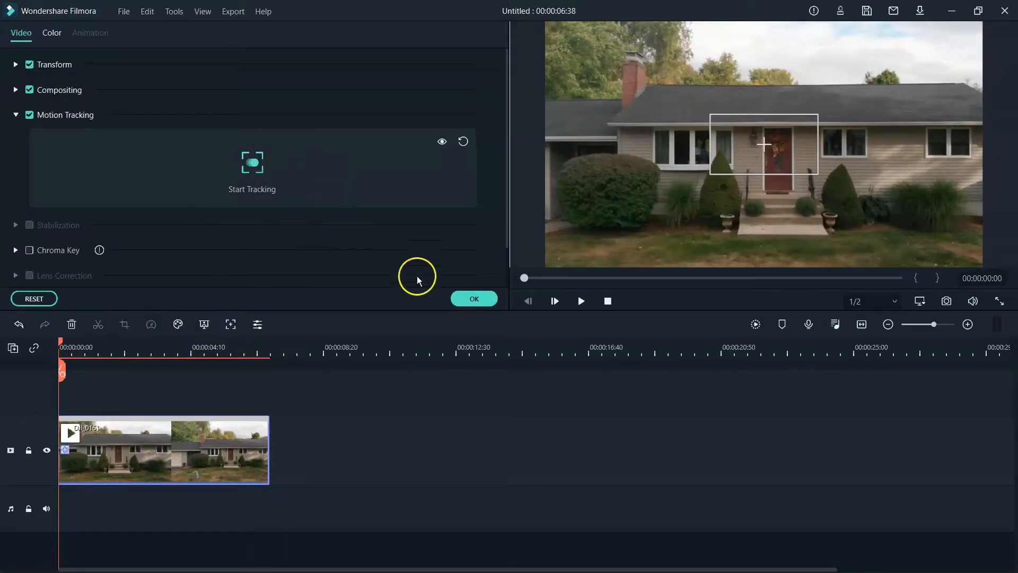
click(769, 145)
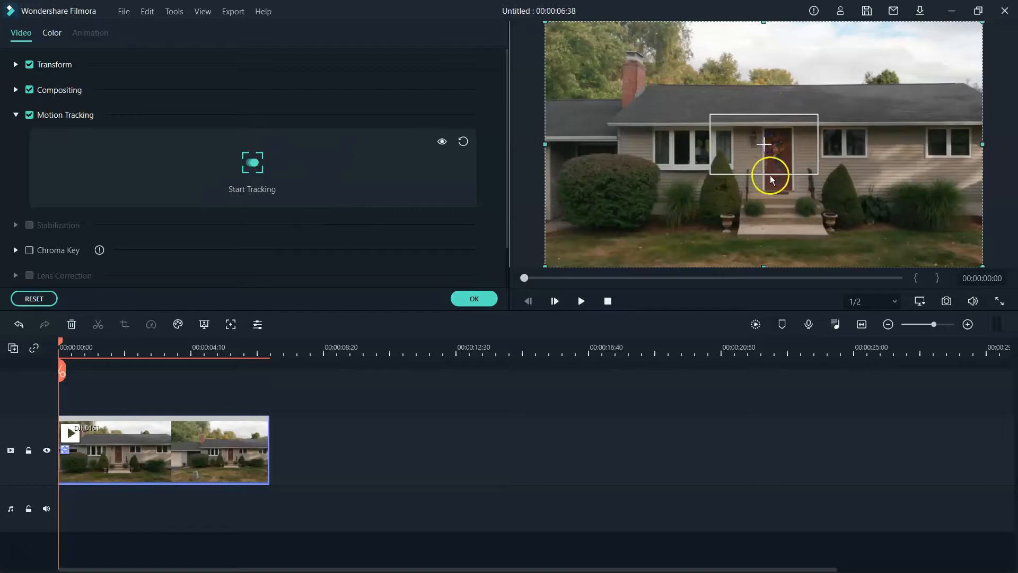
click(769, 154)
drag(776, 151, 721, 101)
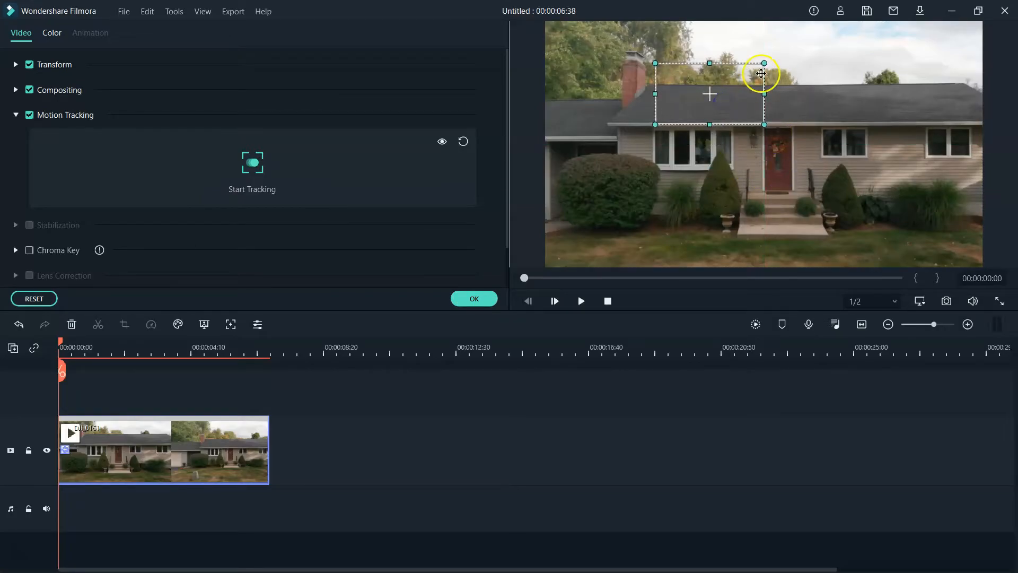
drag(764, 64, 698, 104)
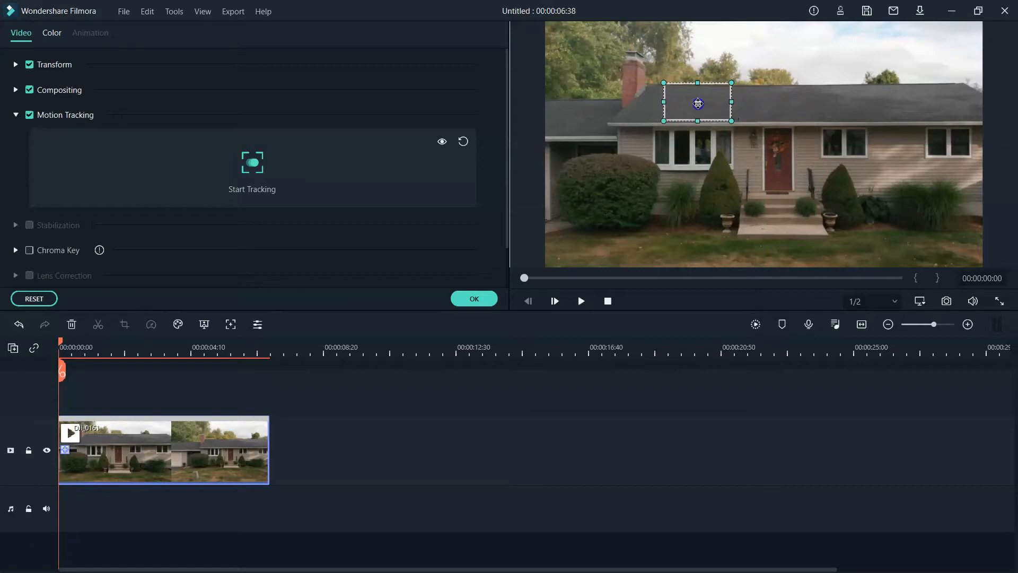
click(252, 165)
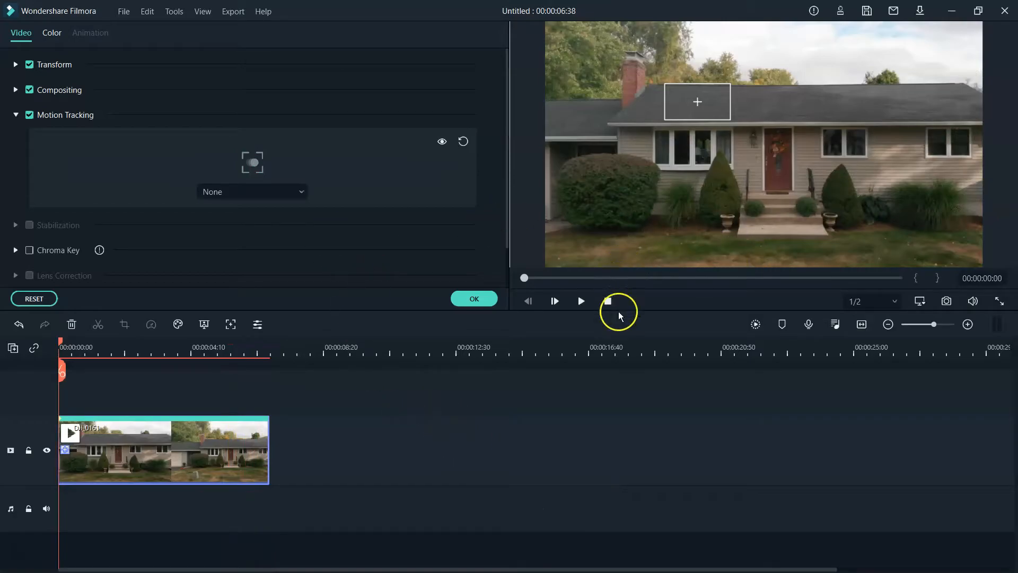
- Bring up the list of objects that can be attached to the roof track
click(121, 12)
click(73, 8)
click(304, 191)
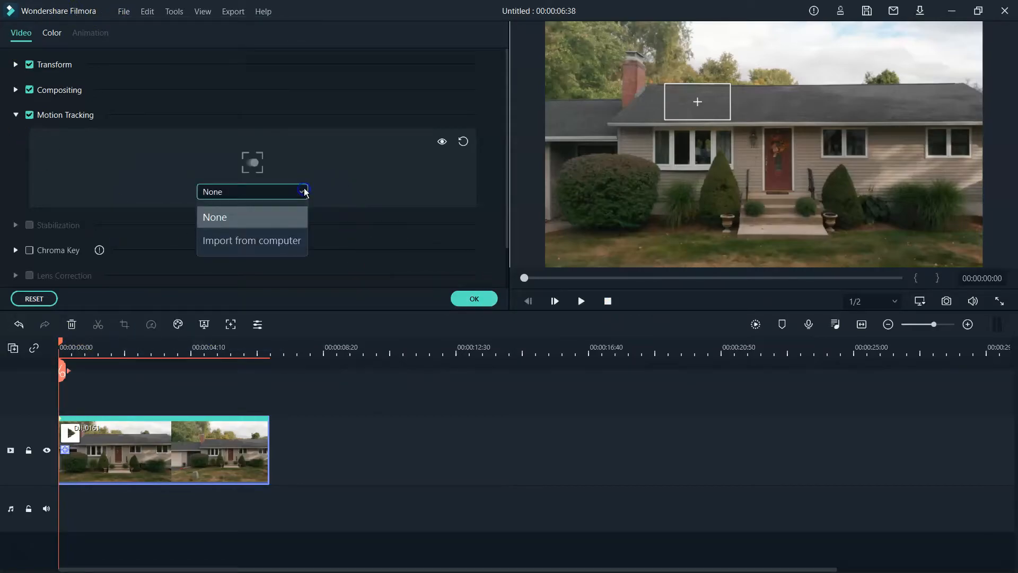
- Place the Basic 3 title template on the track above the house clip
click(473, 300)
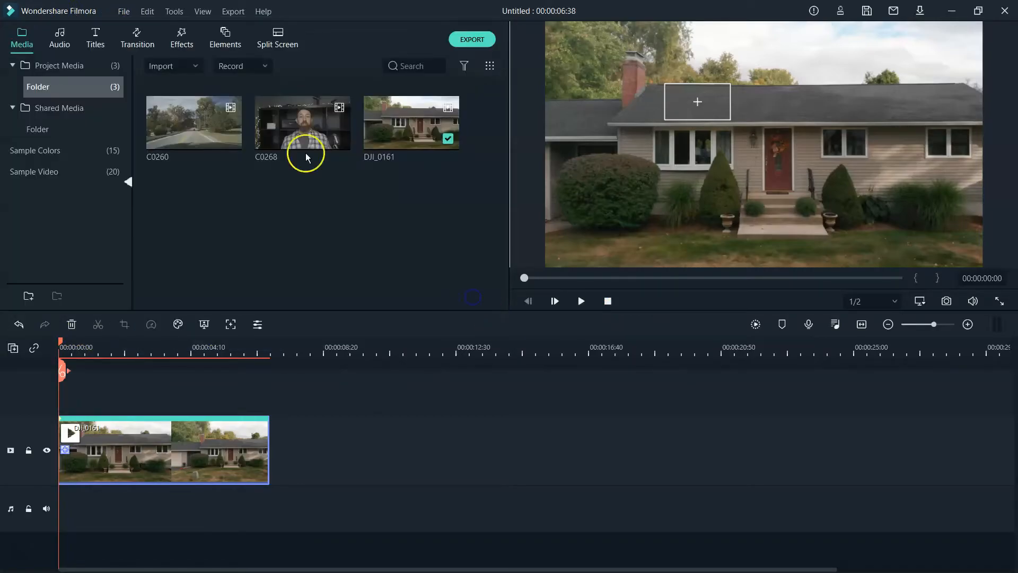
click(94, 39)
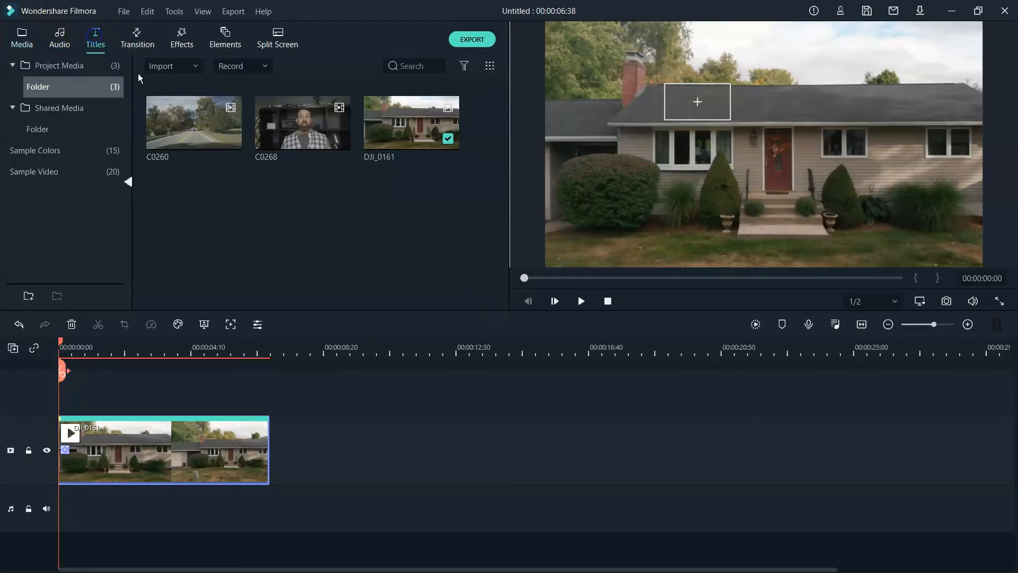
click(299, 208)
click(200, 208)
drag(199, 204, 57, 401)
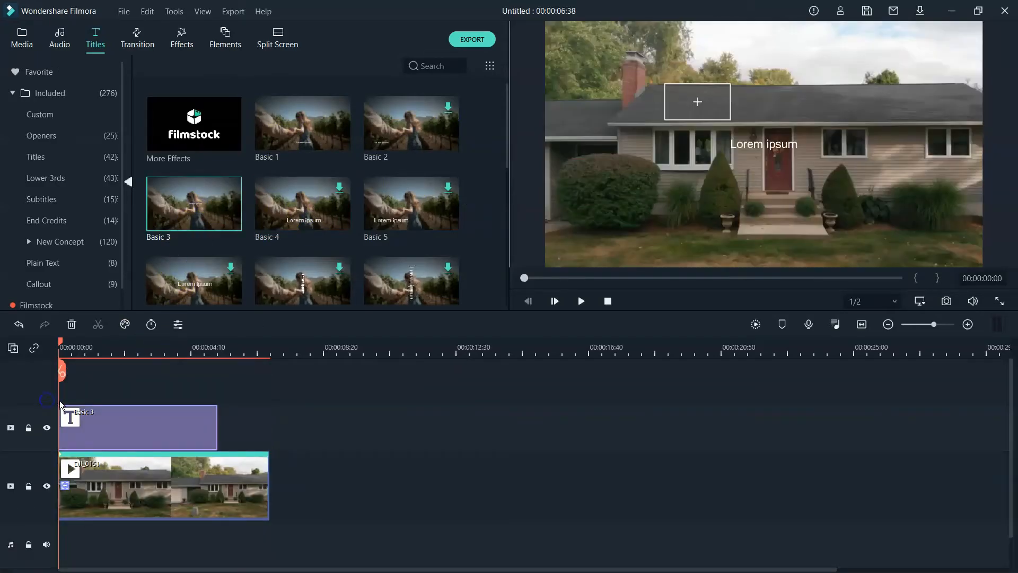
click(762, 145)
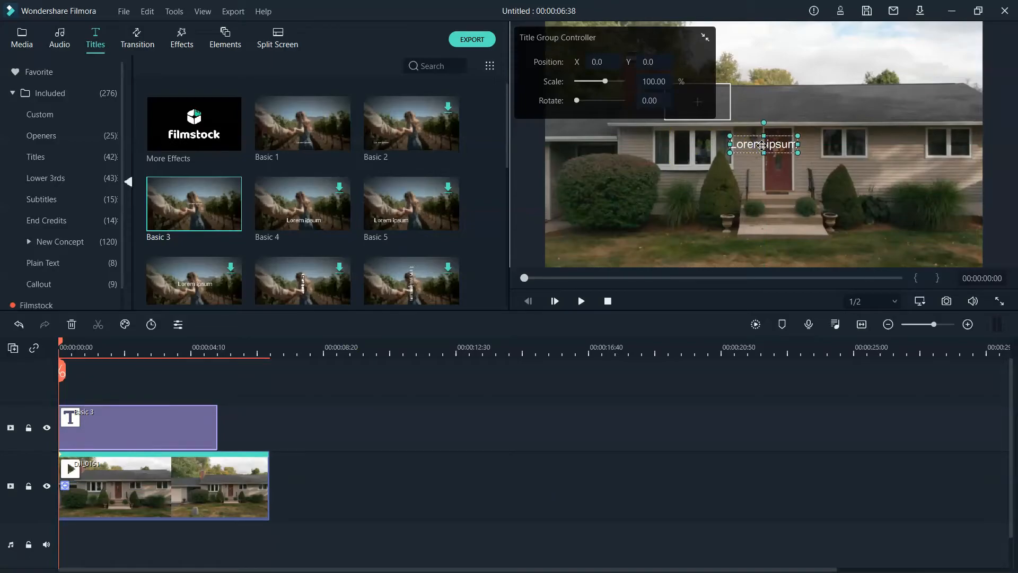
double_click(762, 145)
click(363, 142)
drag(289, 131, 195, 133)
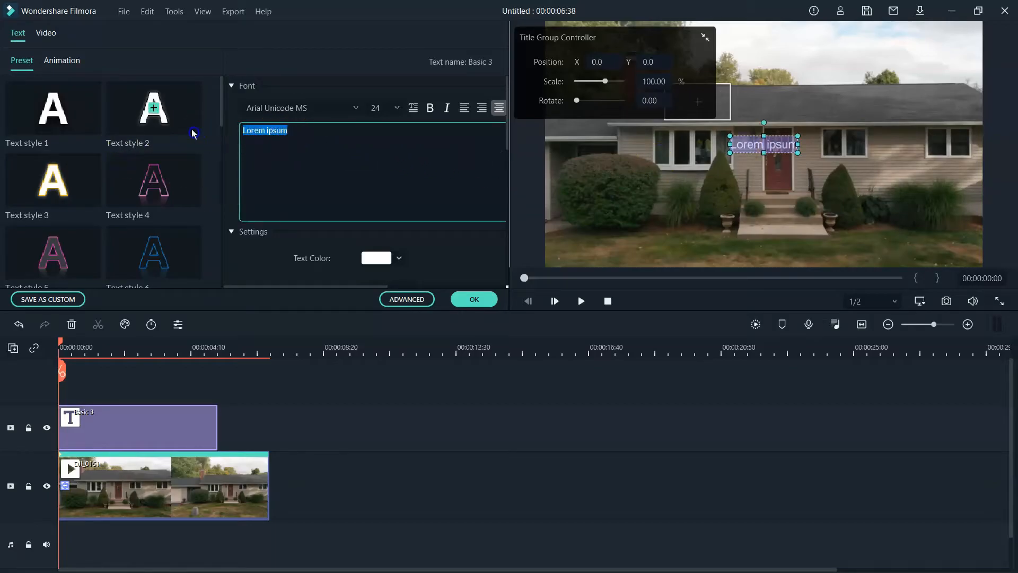
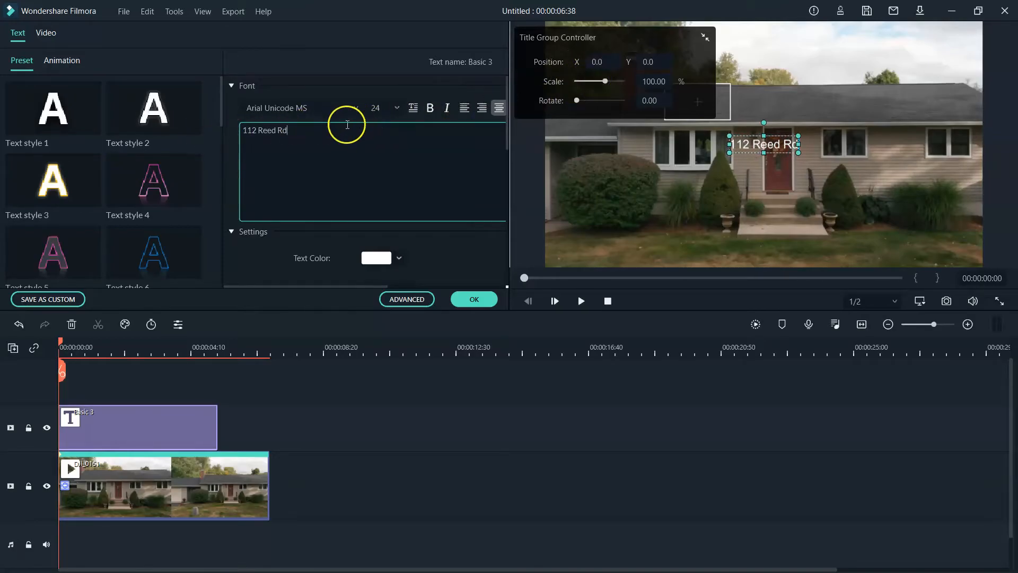
key(ctrl+a)
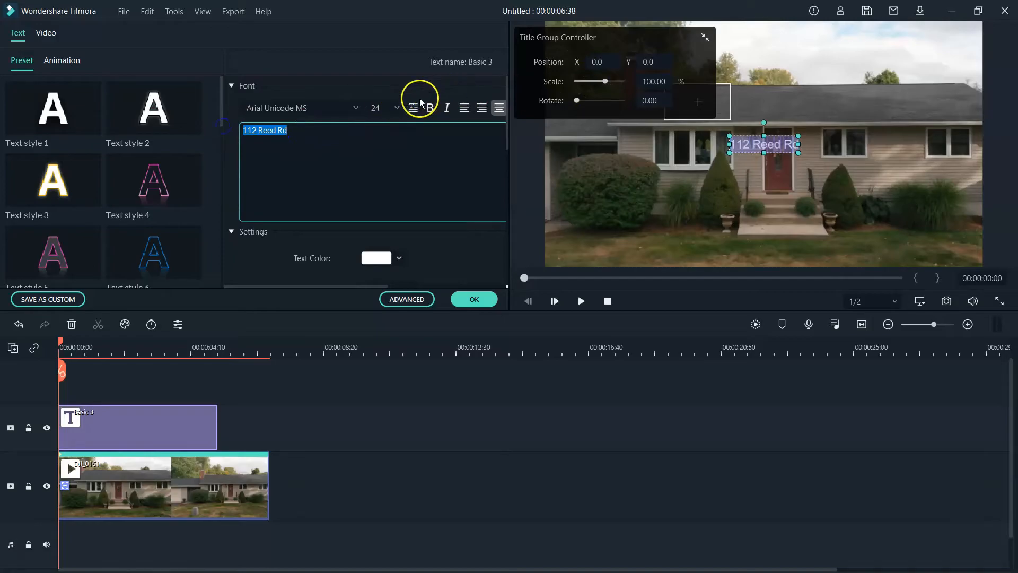
click(397, 108)
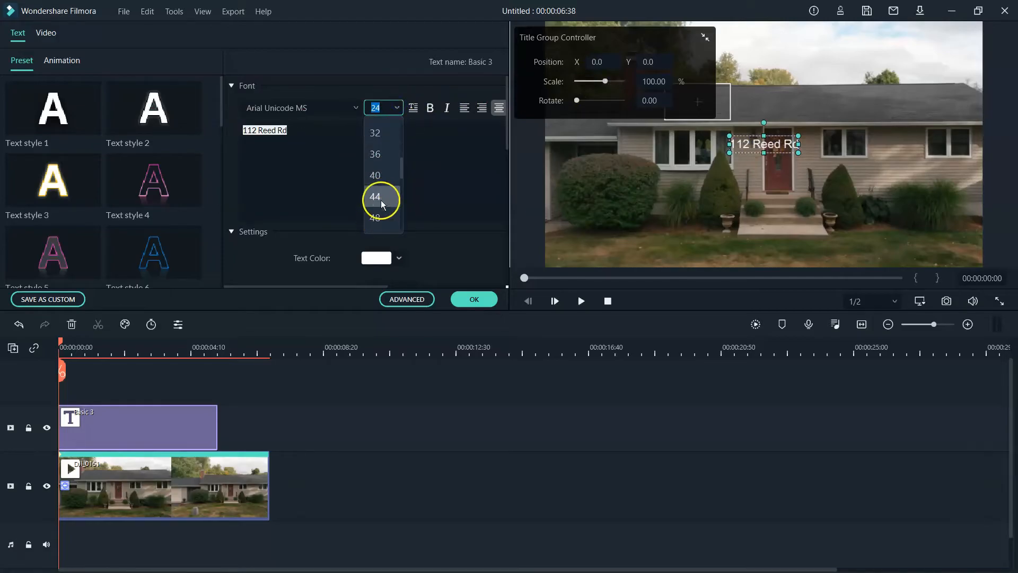
click(383, 196)
click(473, 298)
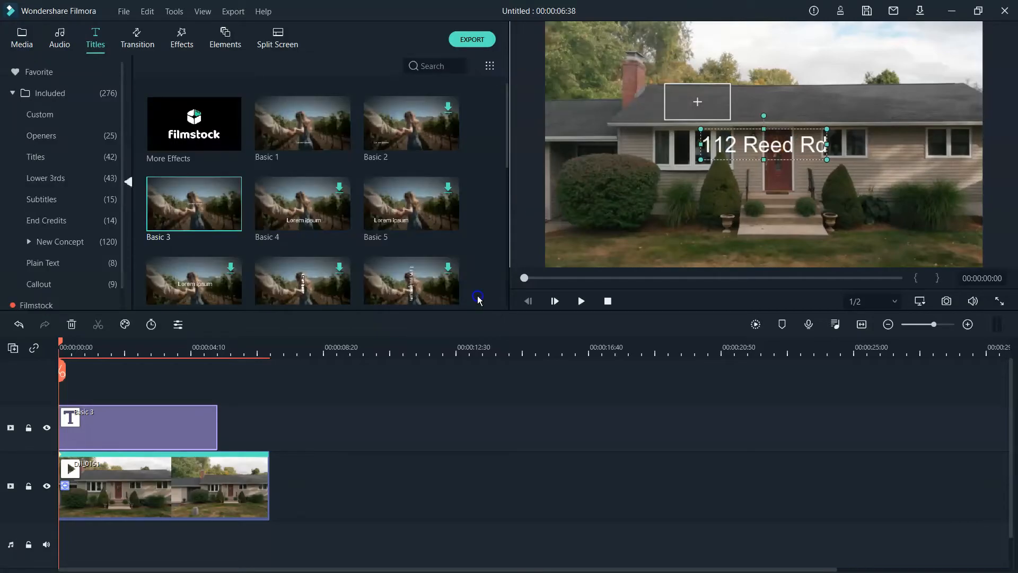
click(750, 136)
drag(760, 142, 725, 110)
click(705, 166)
click(736, 153)
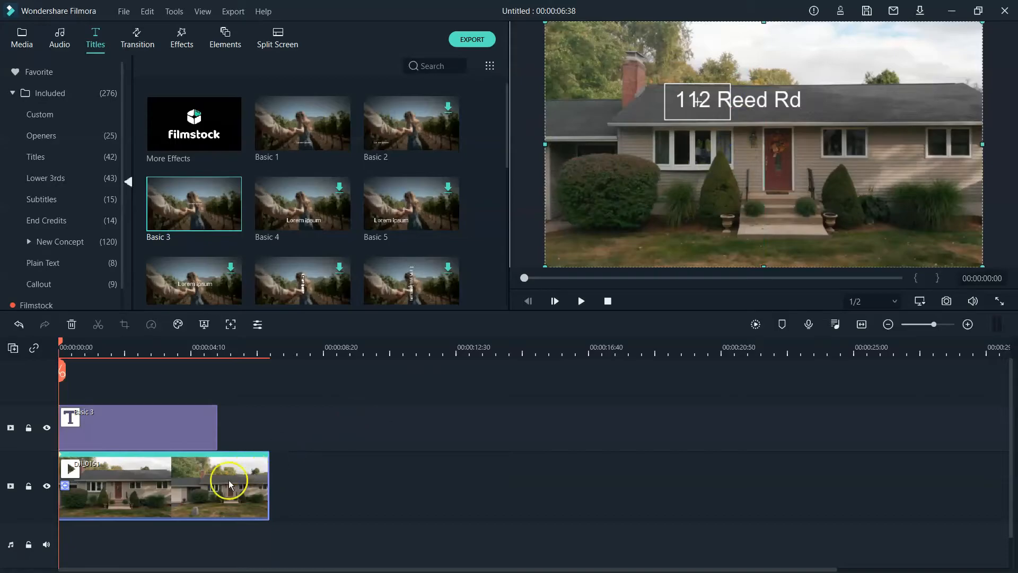
- Attach the Basic 3 title to the roof motion track
click(231, 324)
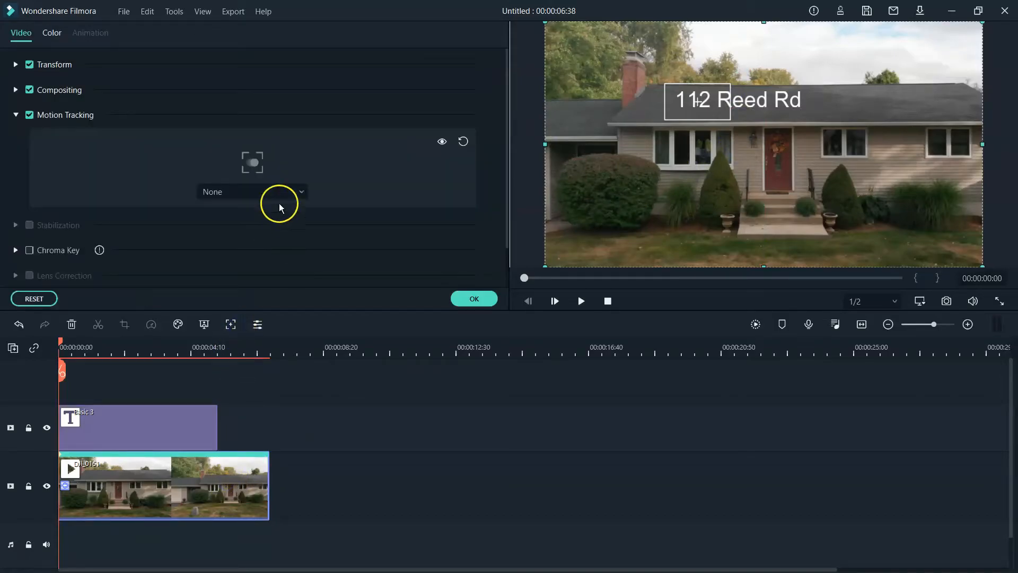
click(279, 195)
click(281, 240)
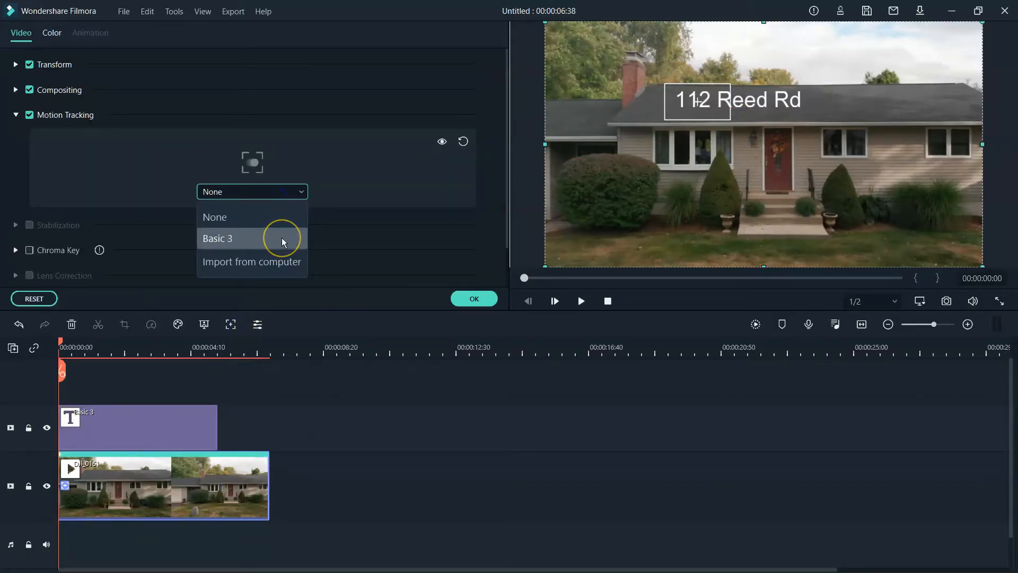
click(281, 237)
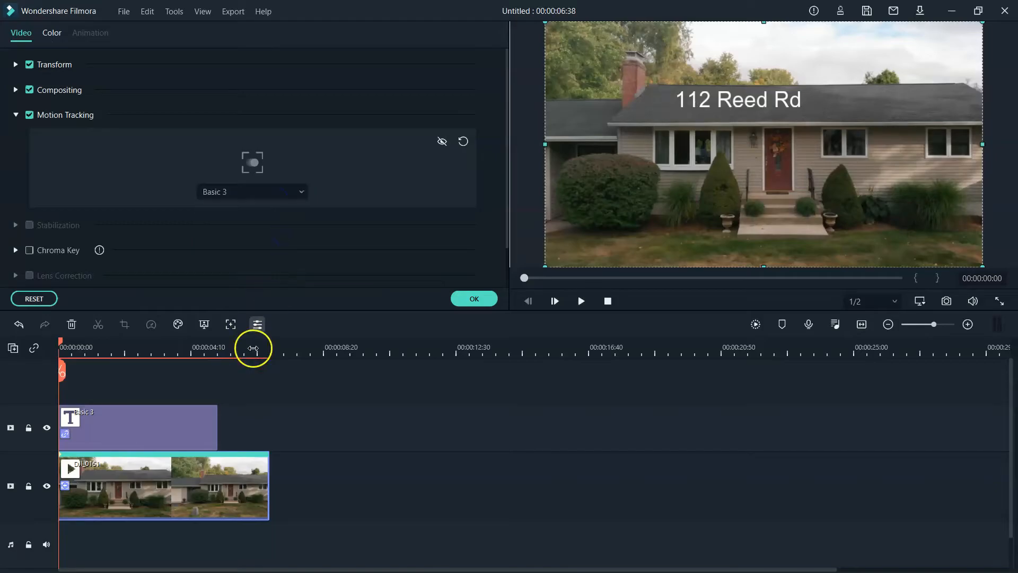
- Extend the title clip to the video's end at 00:00:06:38 and play it back
double_click(216, 422)
drag(216, 419, 269, 417)
click(389, 301)
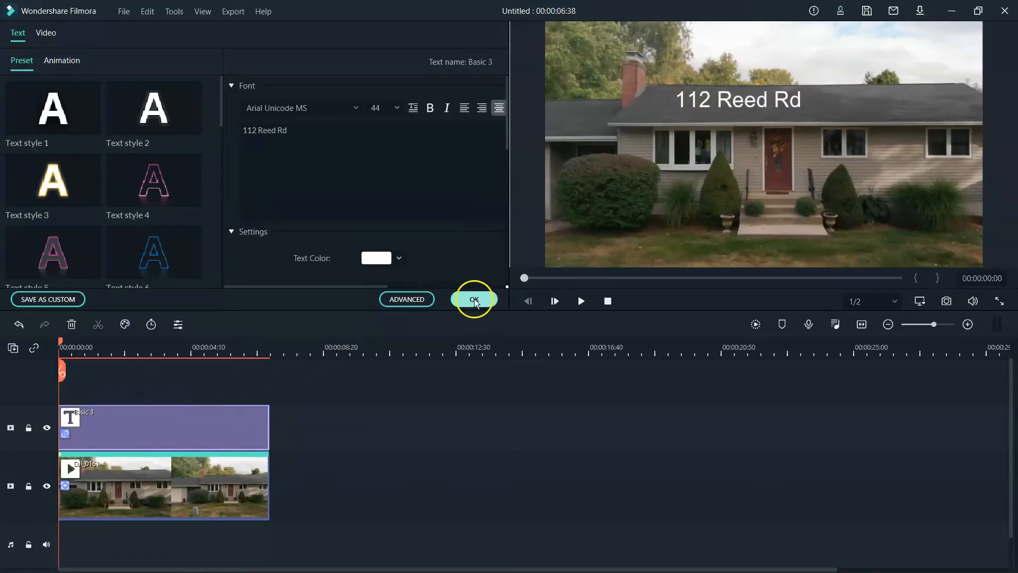
click(475, 301)
click(581, 301)
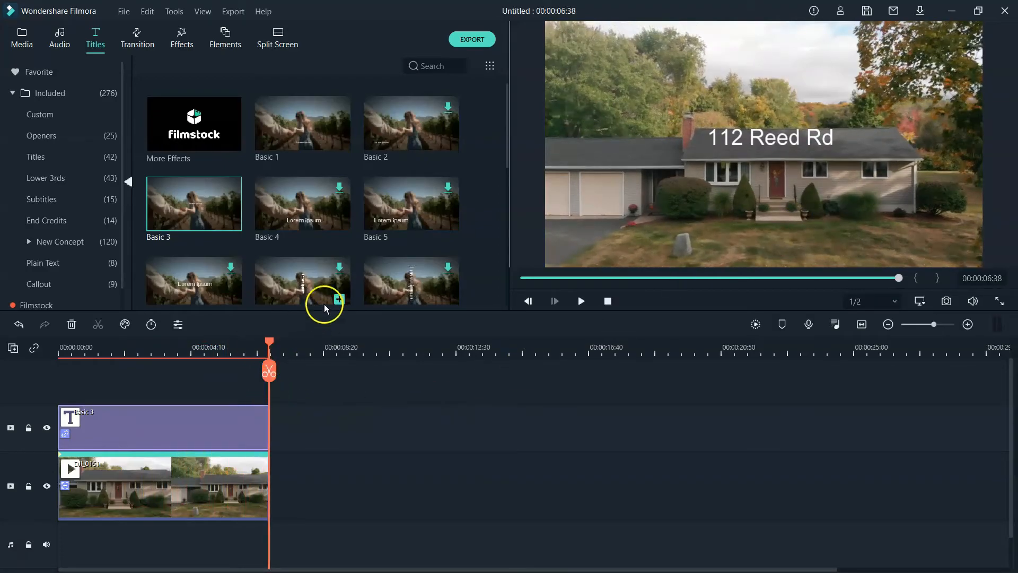
- Check the title early in the clip, then delete the Basic 3 title and DJI_0161
drag(269, 344, 95, 366)
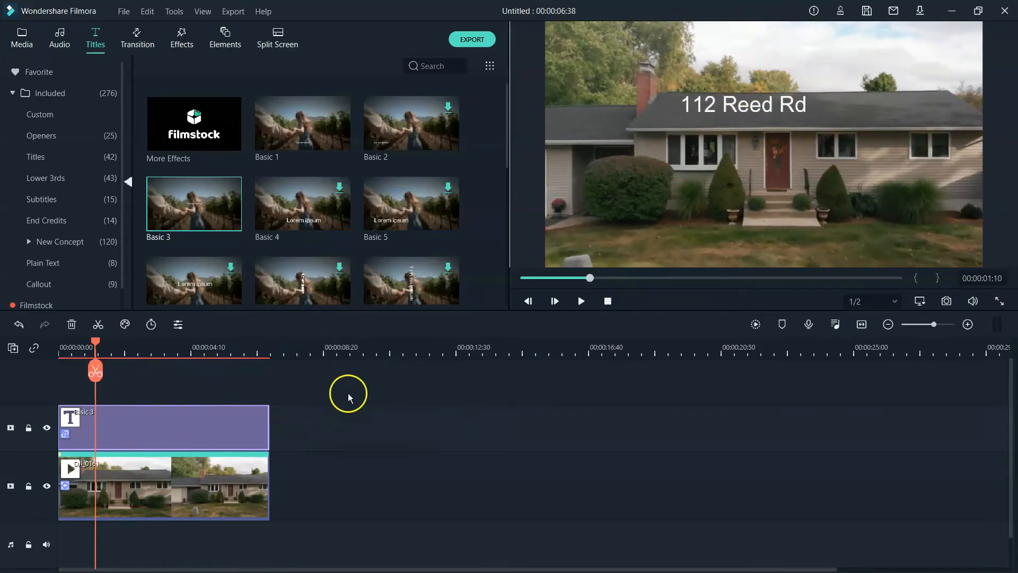
click(25, 47)
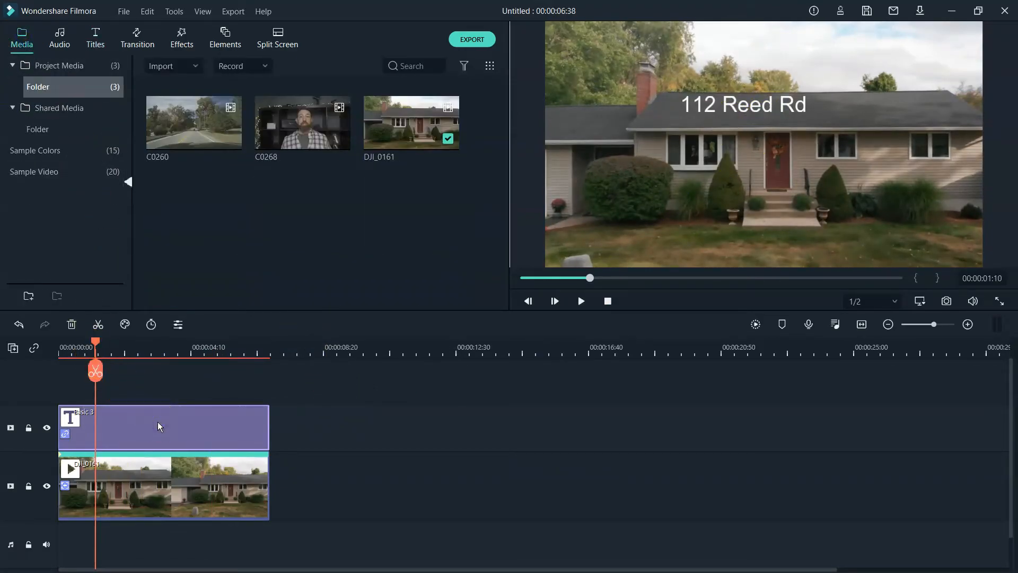
key(Delete)
click(164, 450)
key(Delete)
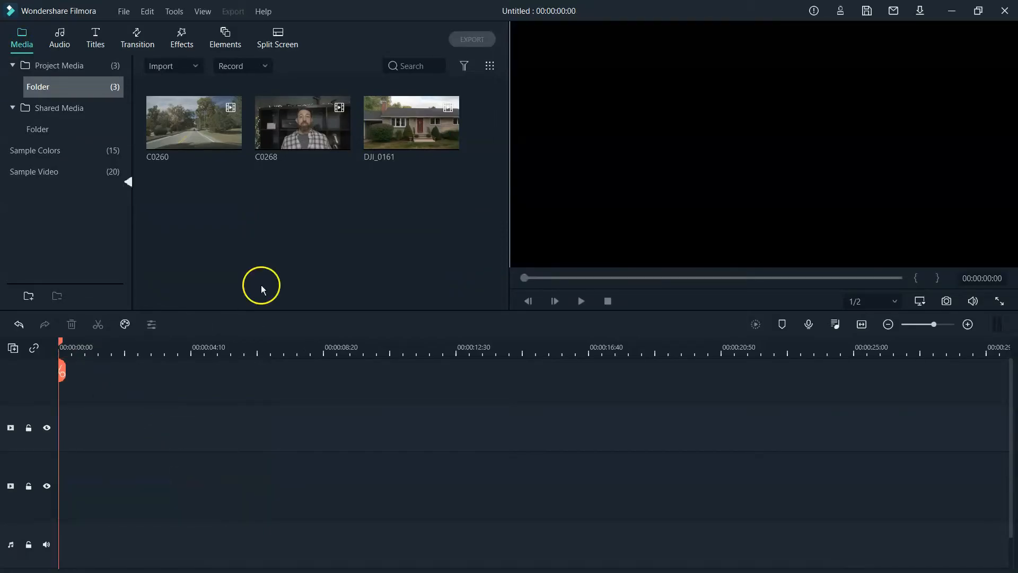
- Add C0268 with Match to Media settings, plus ES_Beater Head music on the audio track
drag(308, 130, 58, 441)
click(386, 310)
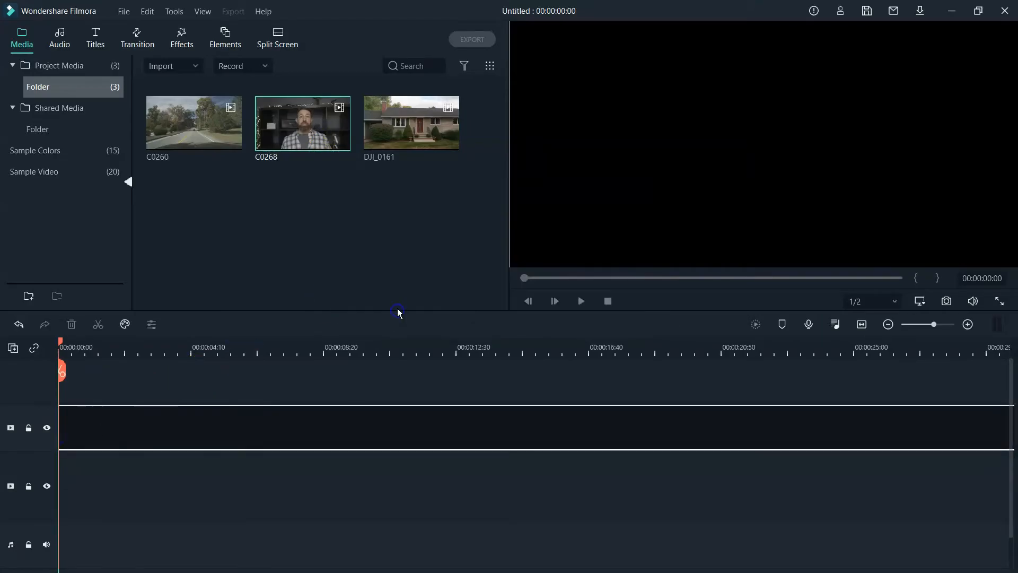
click(59, 39)
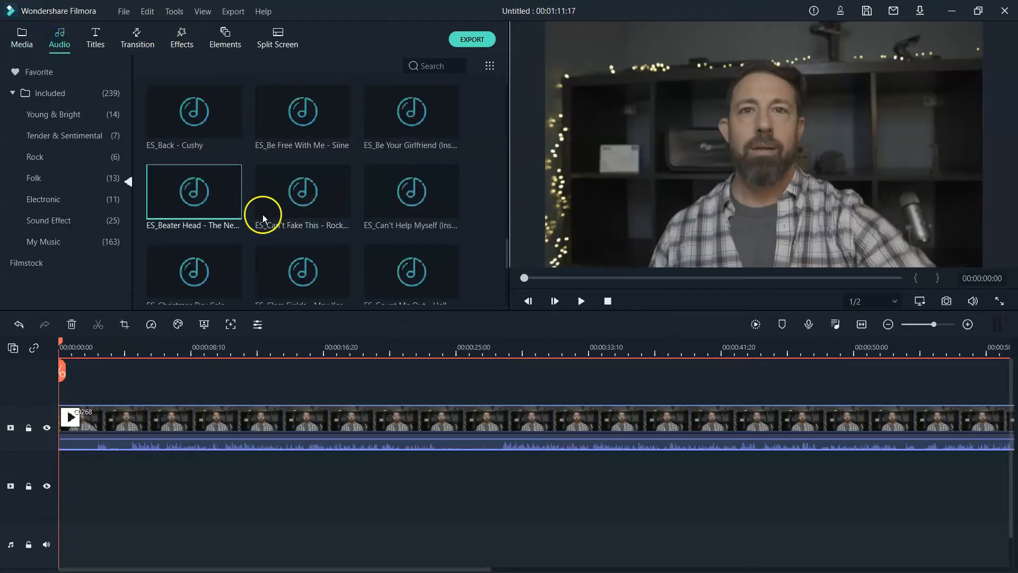
drag(215, 187, 61, 478)
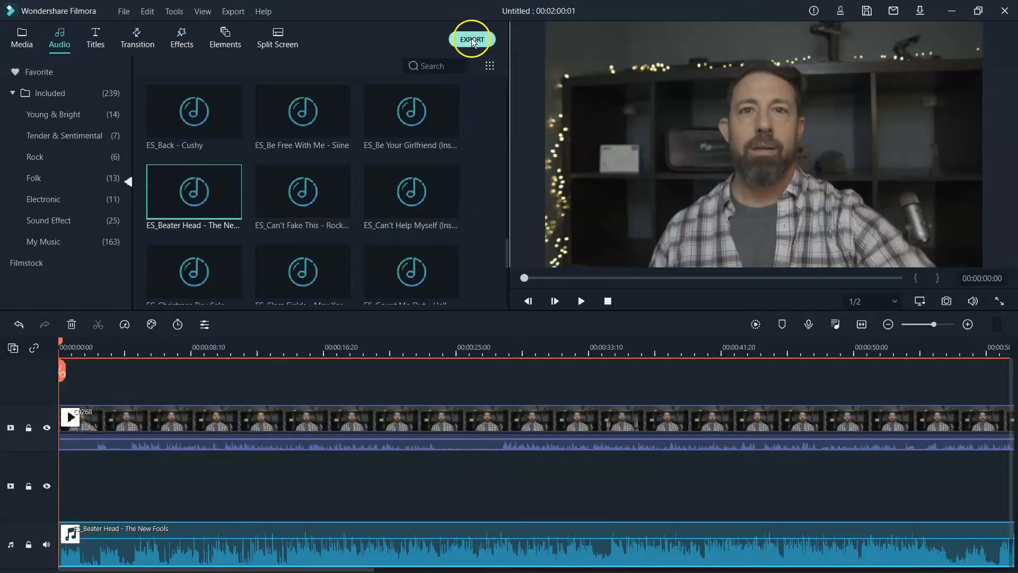
- Move the C0268 video clip down one track on the timeline
click(22, 37)
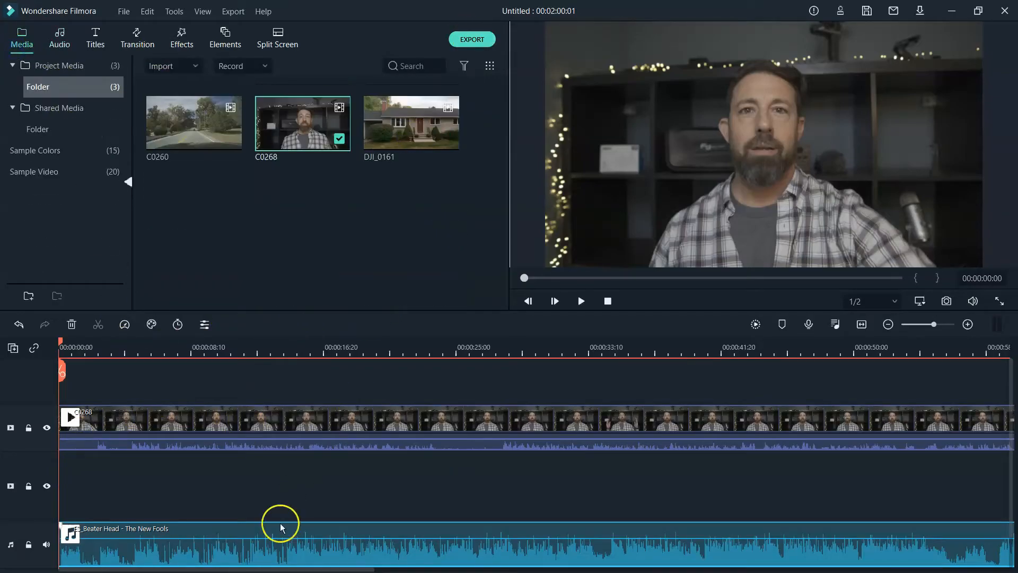
drag(212, 436, 207, 492)
scroll(273, 440, down, 1)
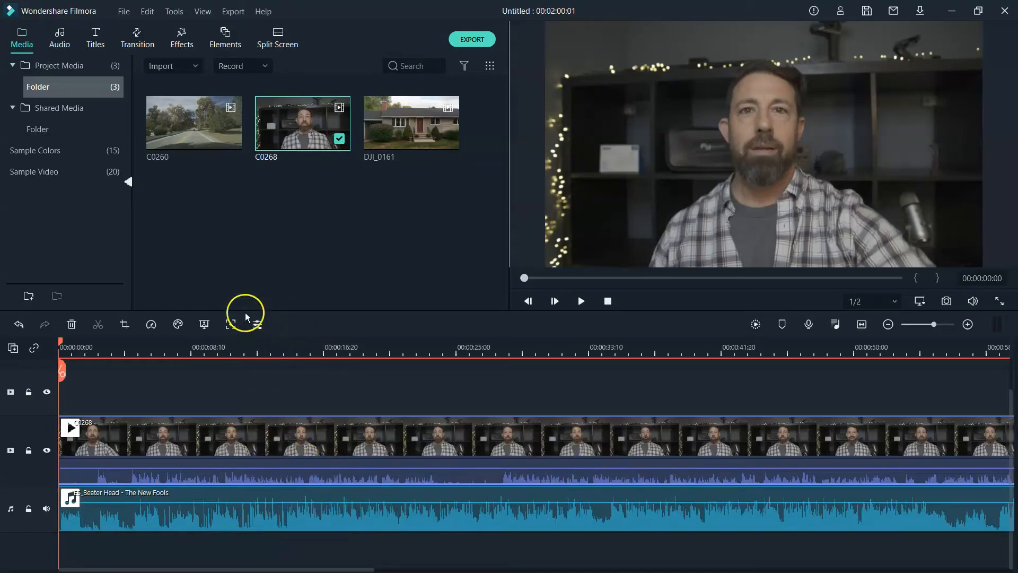
click(257, 324)
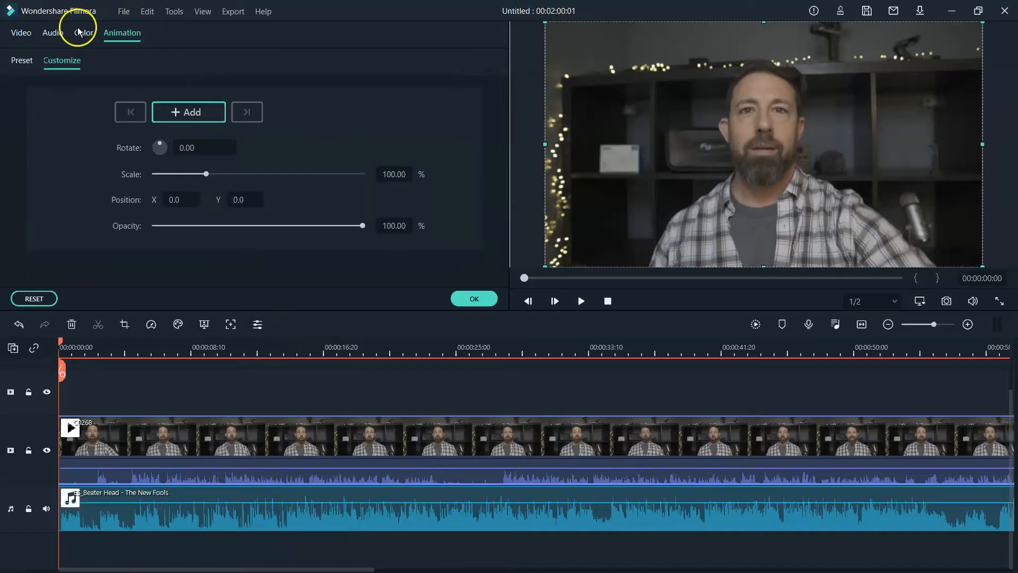
- Enable 50% ducking on clip C0268 so the Beater Head music drops under the voice
click(55, 33)
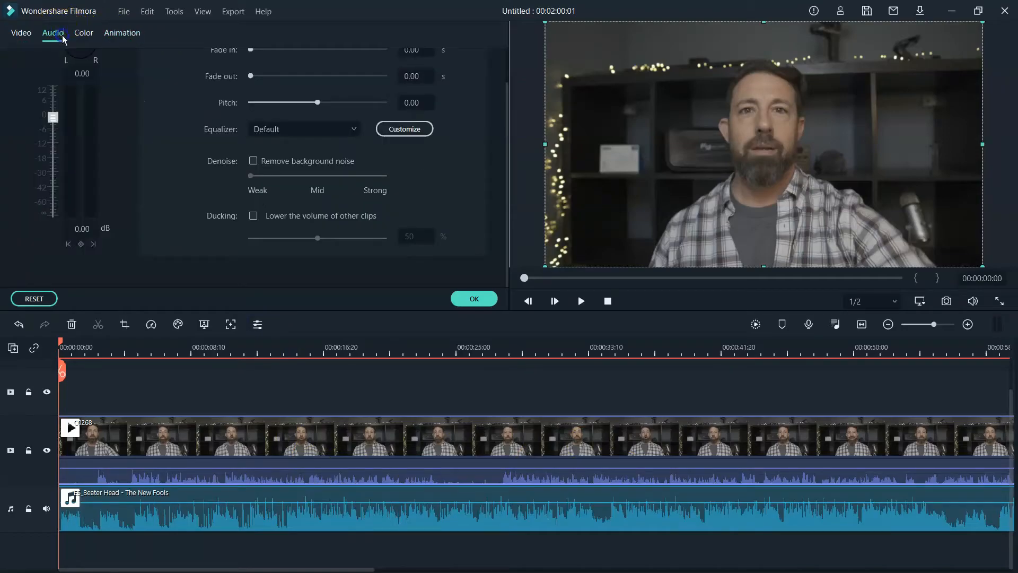
click(254, 217)
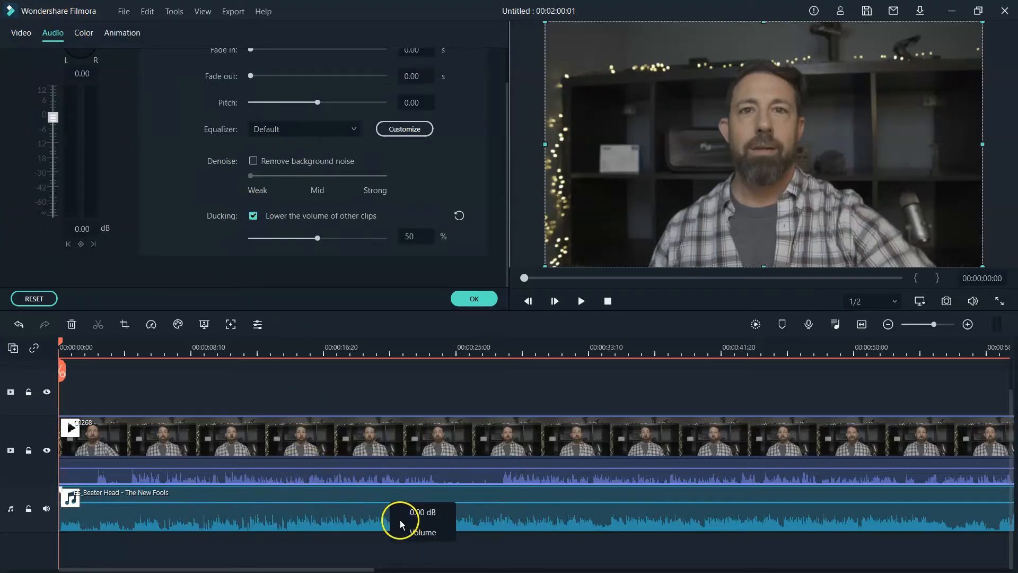
click(20, 324)
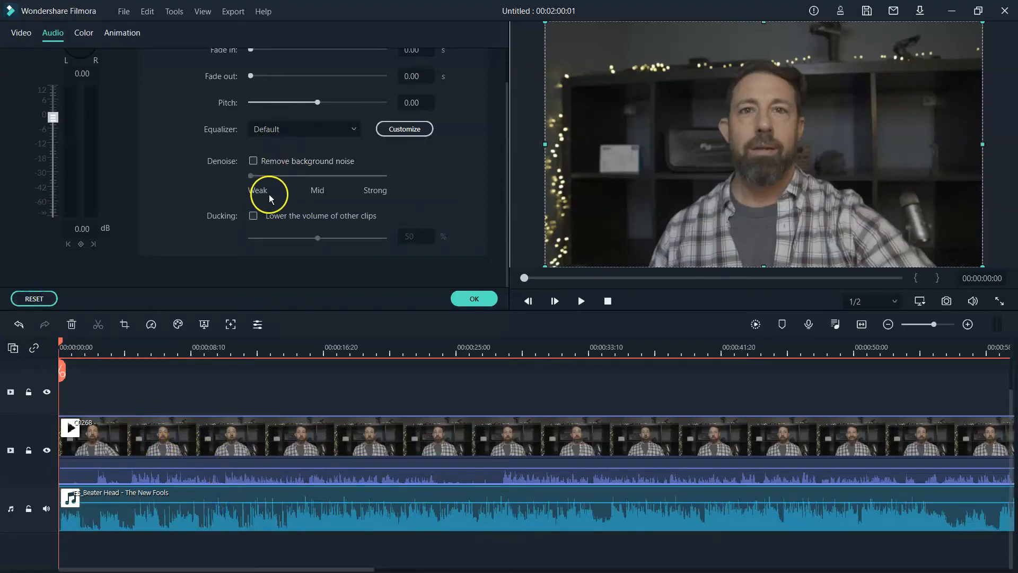
click(253, 216)
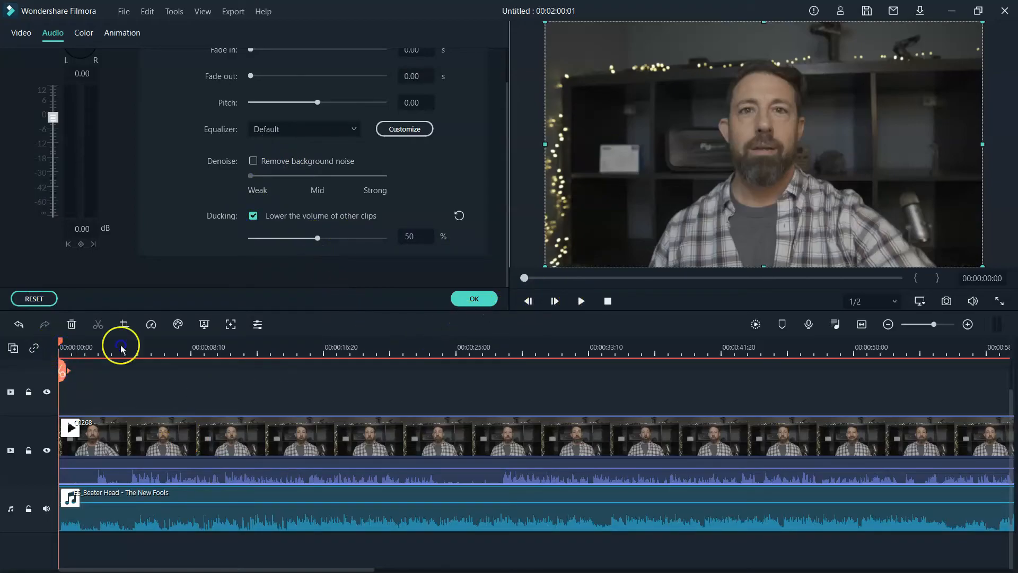
drag(61, 342, 151, 344)
- Preview the ducked music and try ducking amounts of 38%, 24% and 70%
click(586, 302)
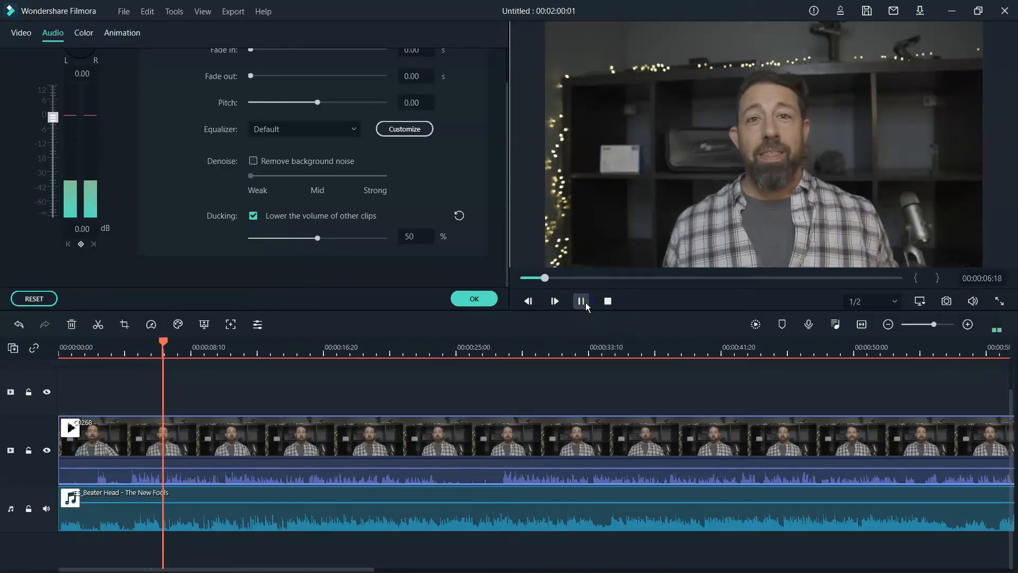
click(582, 300)
click(297, 277)
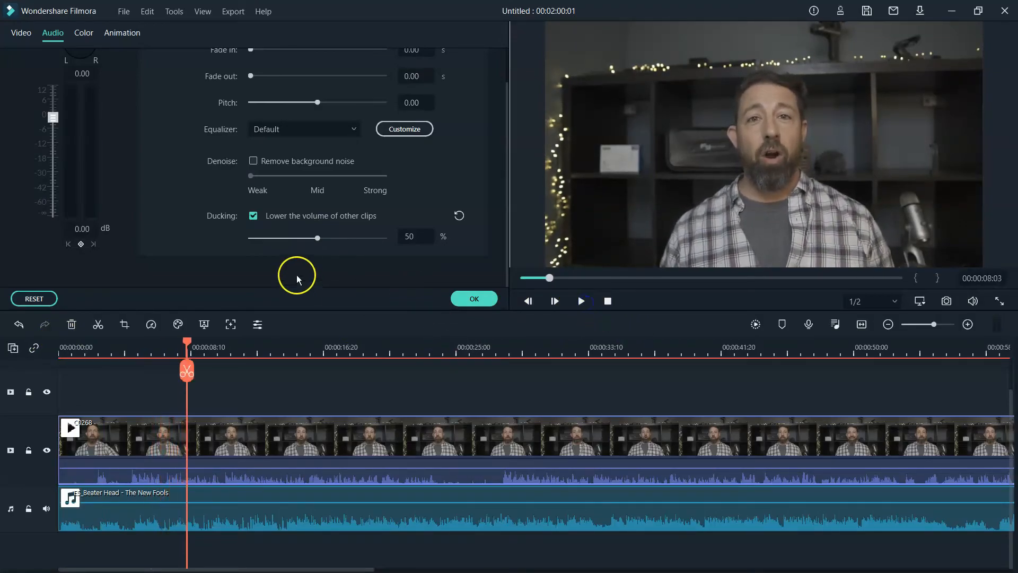
drag(317, 239, 303, 242)
click(459, 268)
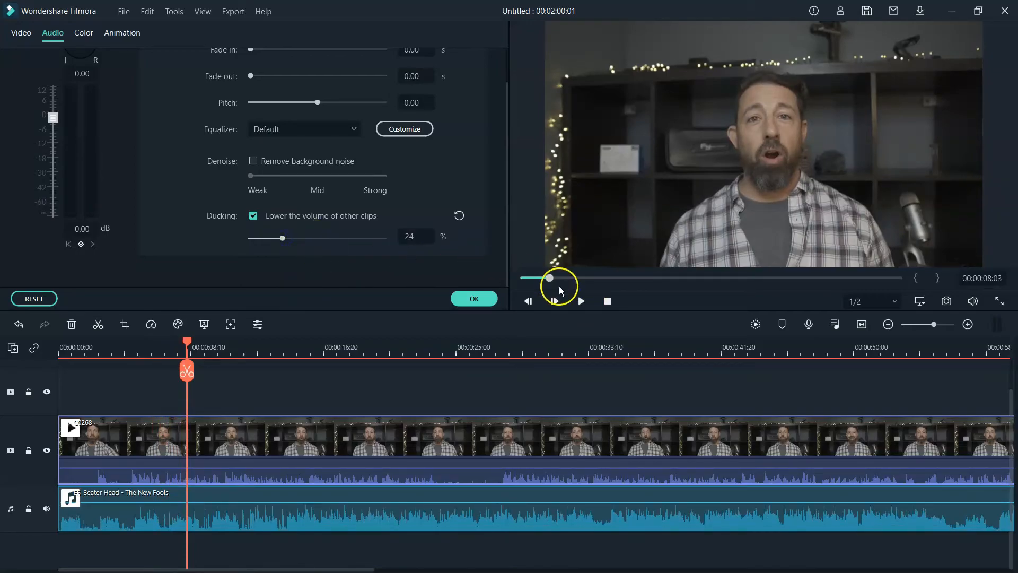
drag(281, 237, 293, 238)
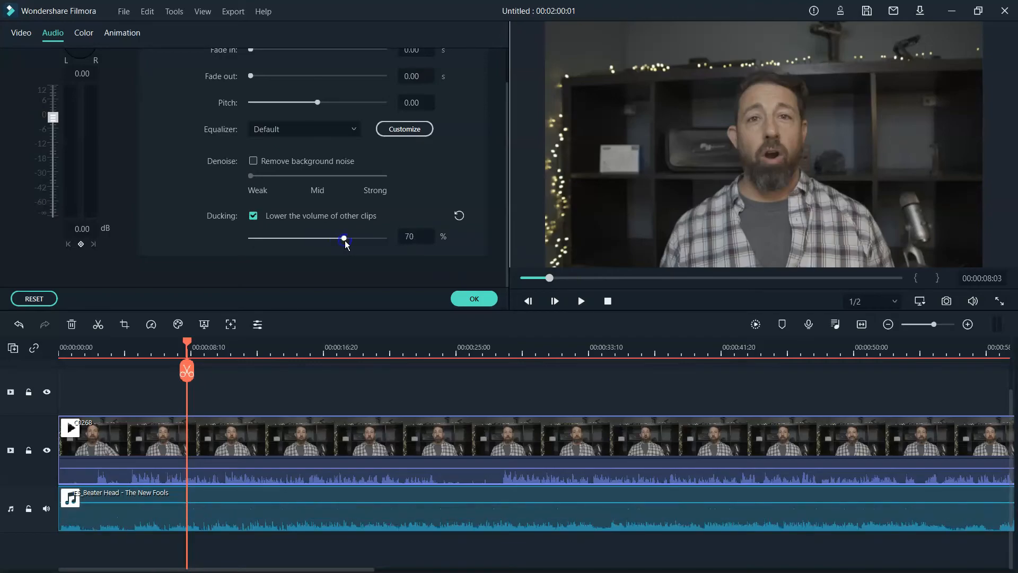
- Settle the ducking at 62% after test playback and apply C0268's audio settings
click(581, 302)
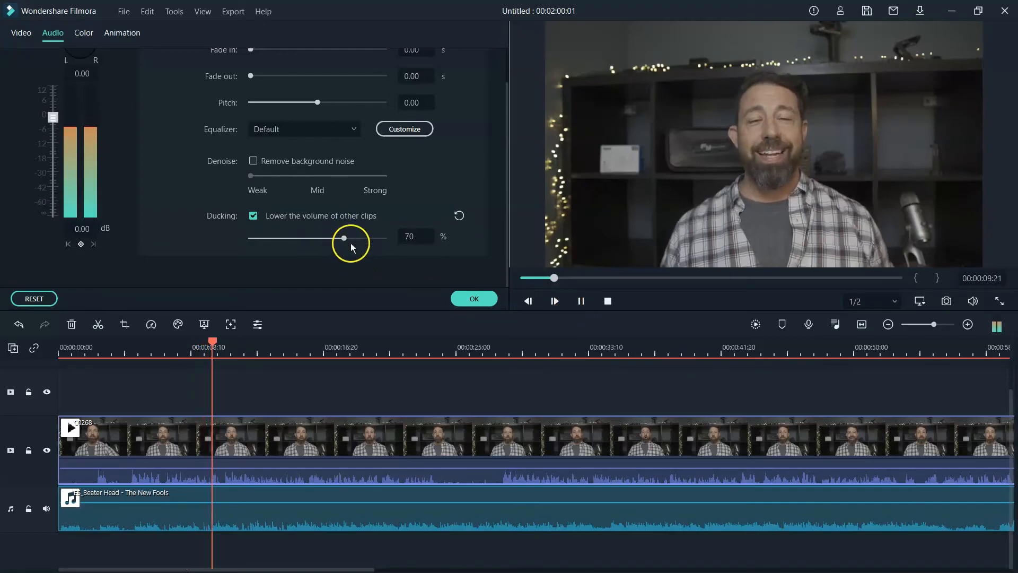
click(579, 300)
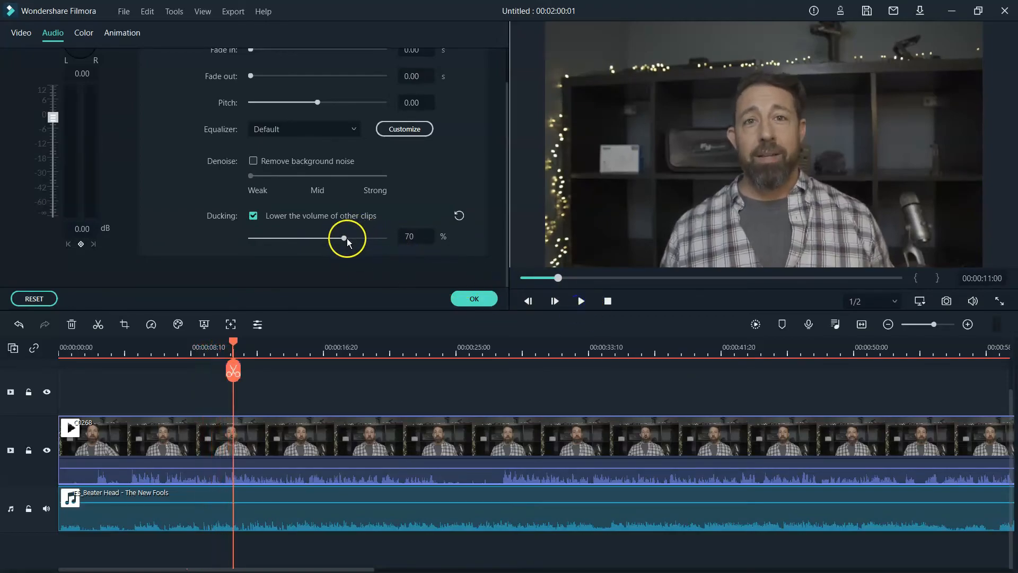
drag(348, 238, 336, 243)
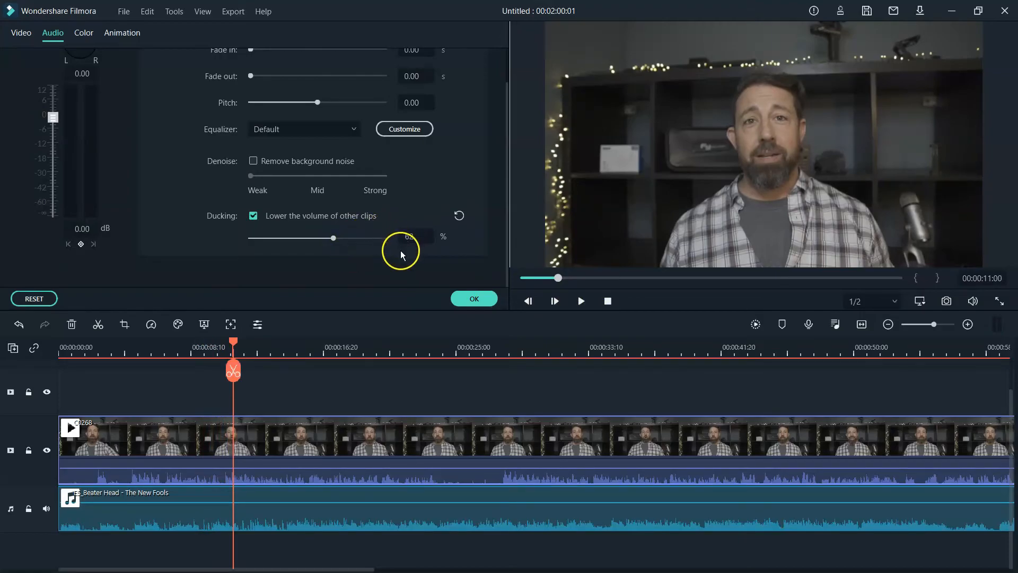
click(581, 301)
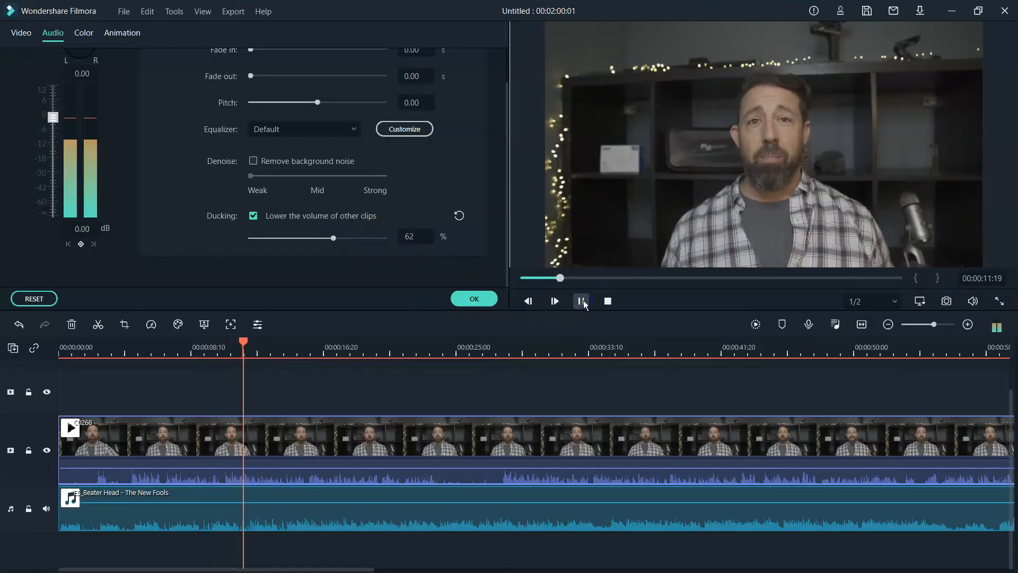
click(582, 301)
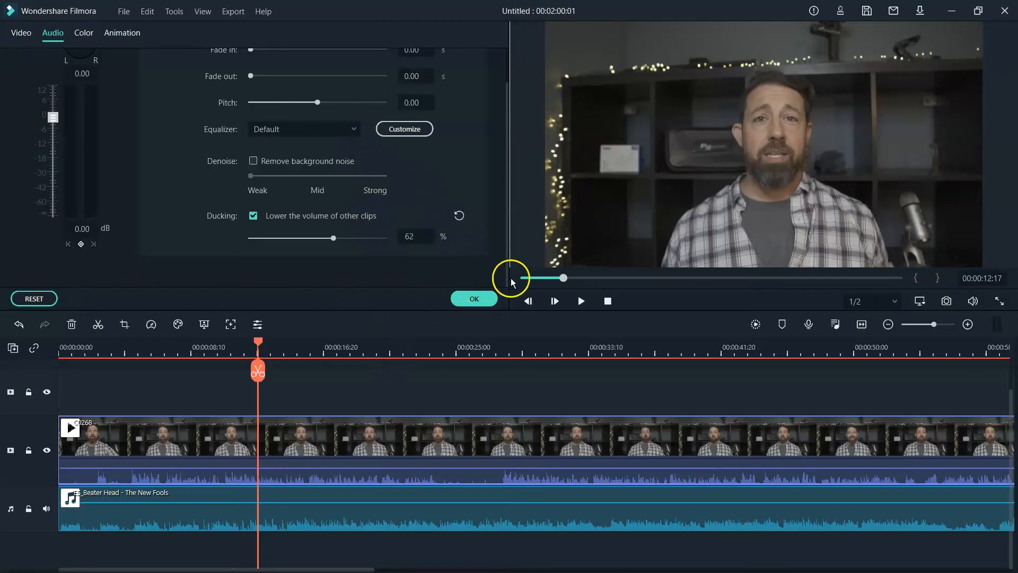
click(491, 300)
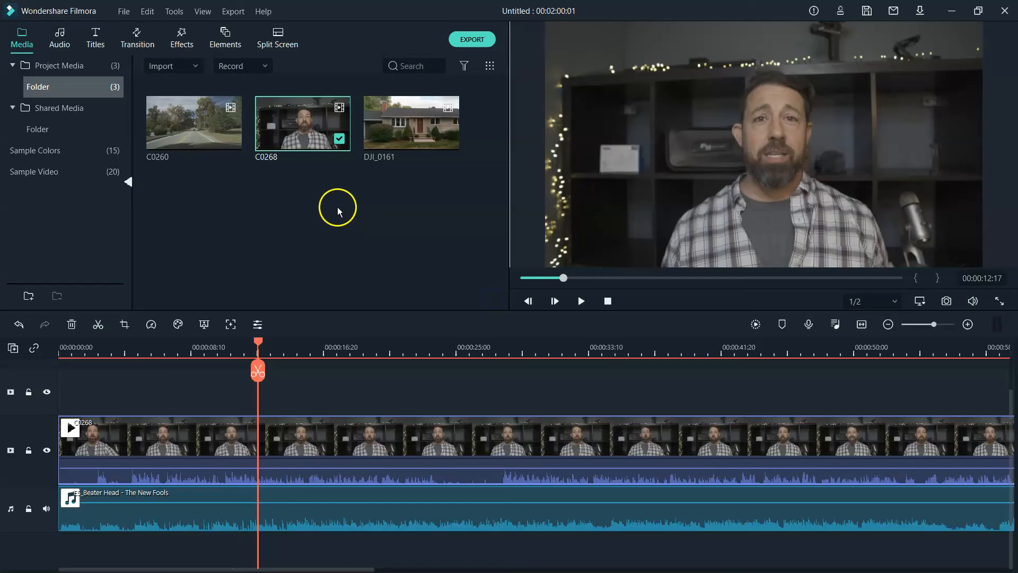